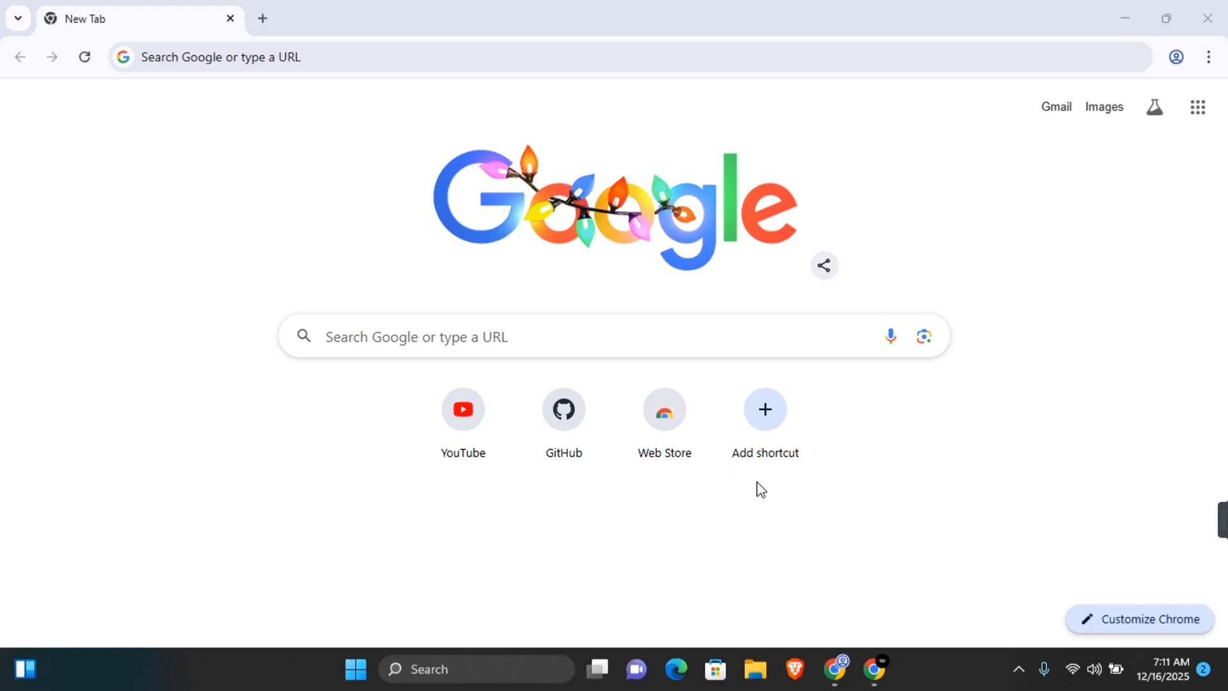
click(1176, 57)
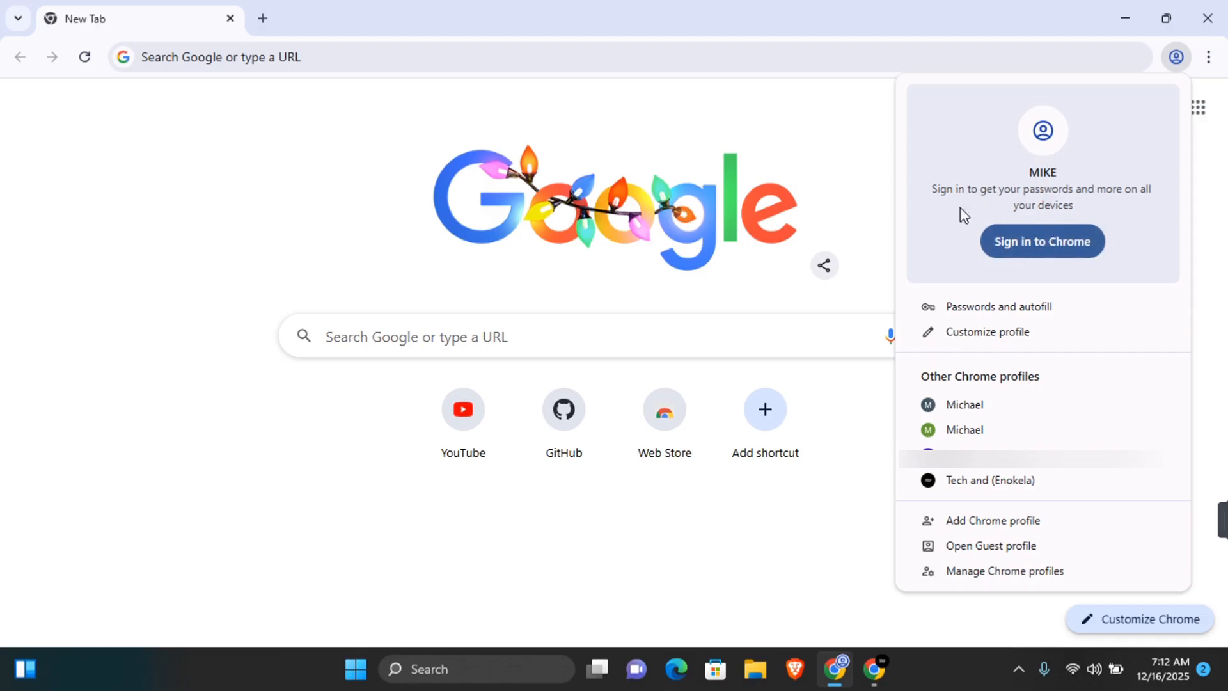
click(857, 171)
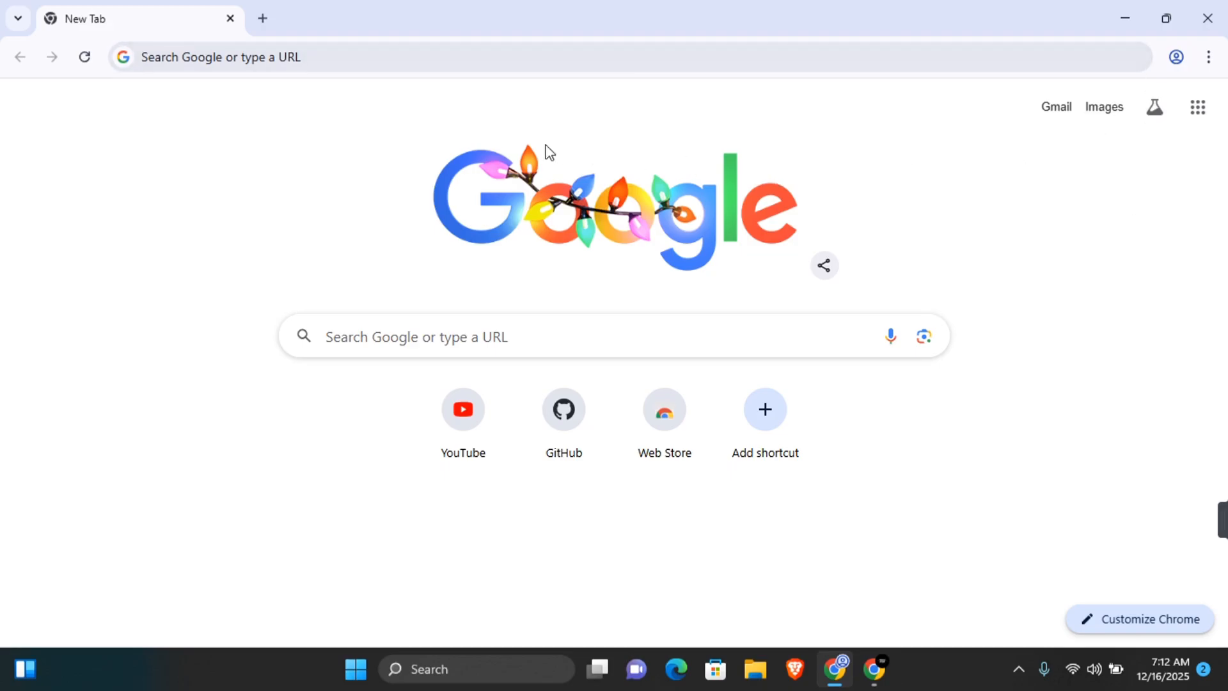
Step: Search Google for "chrome web store" and open the Chrome Web Store site from the results
click(285, 57)
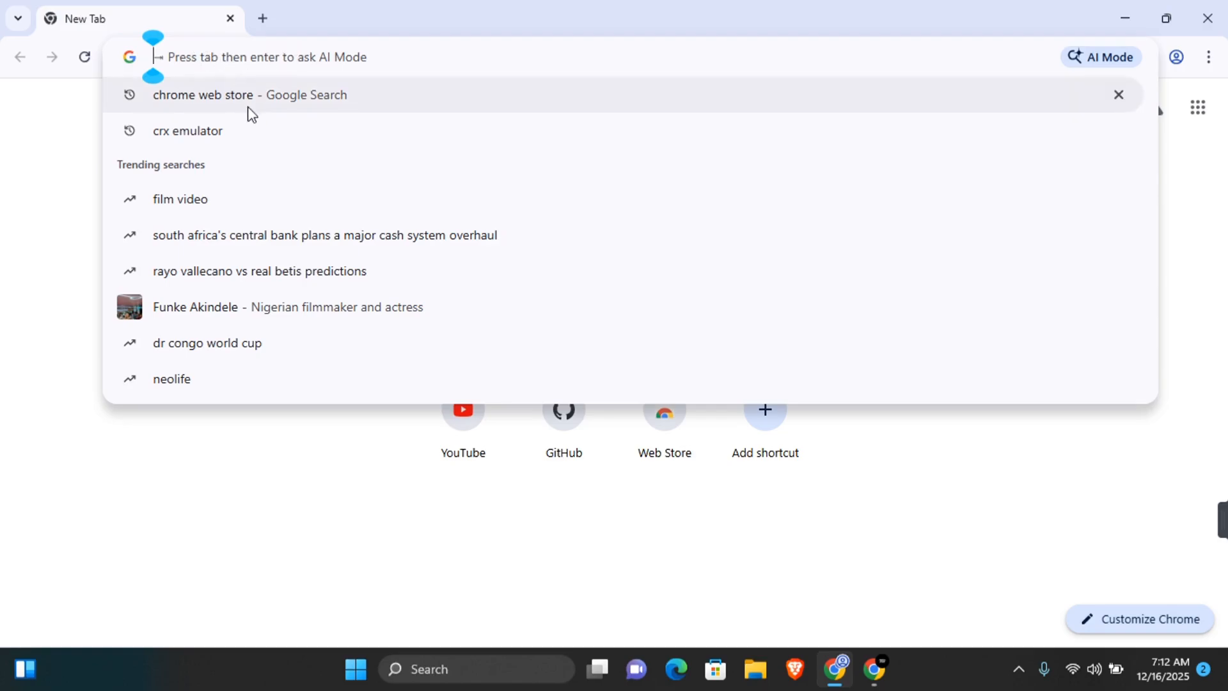
click(190, 100)
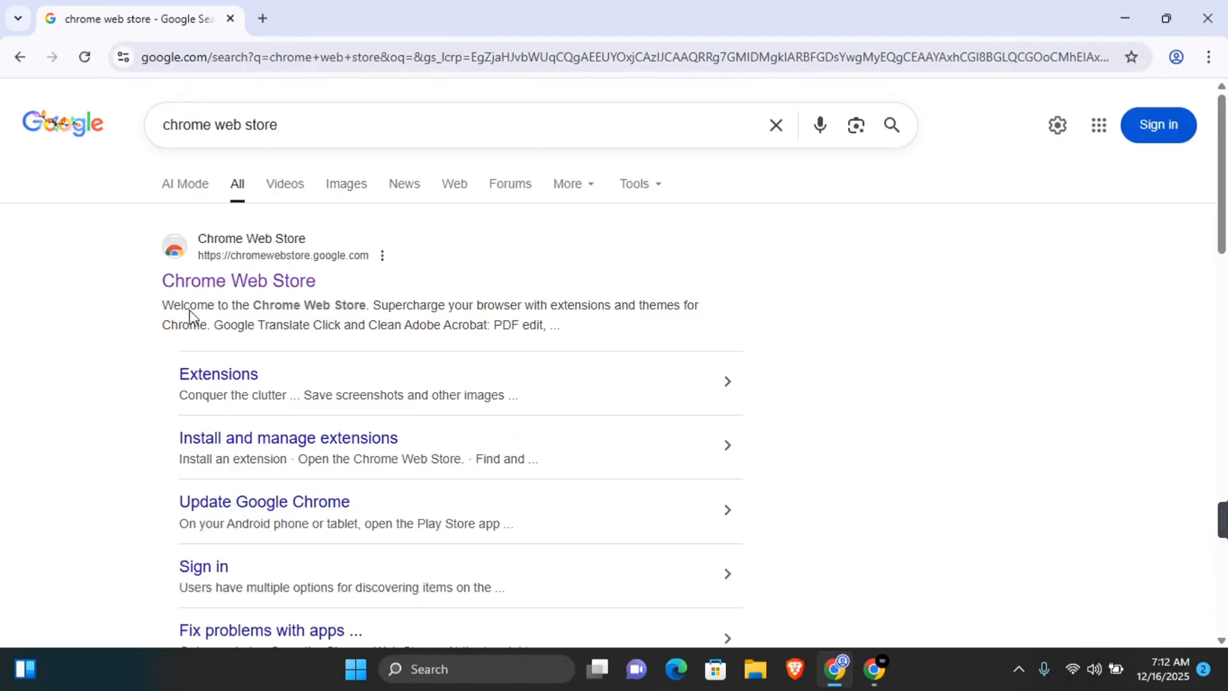
click(205, 284)
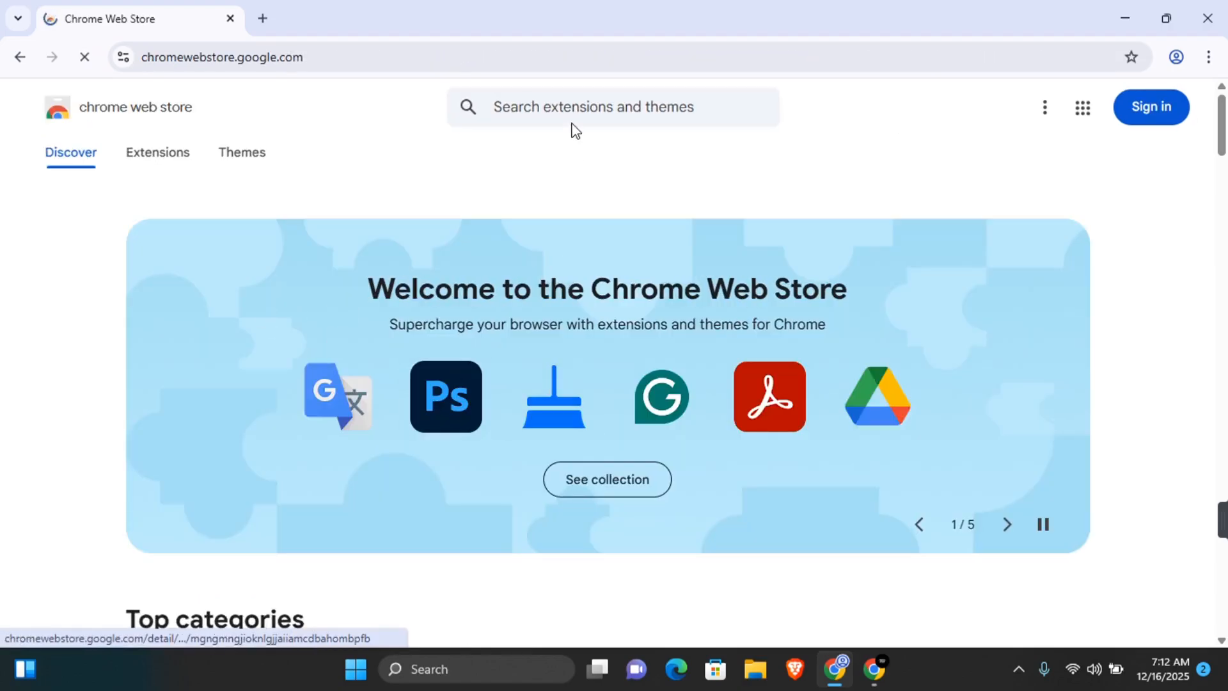
Step: Search the Chrome Web Store for "adblock" and open the page of "AdBlock — block ads across the web"
click(539, 117)
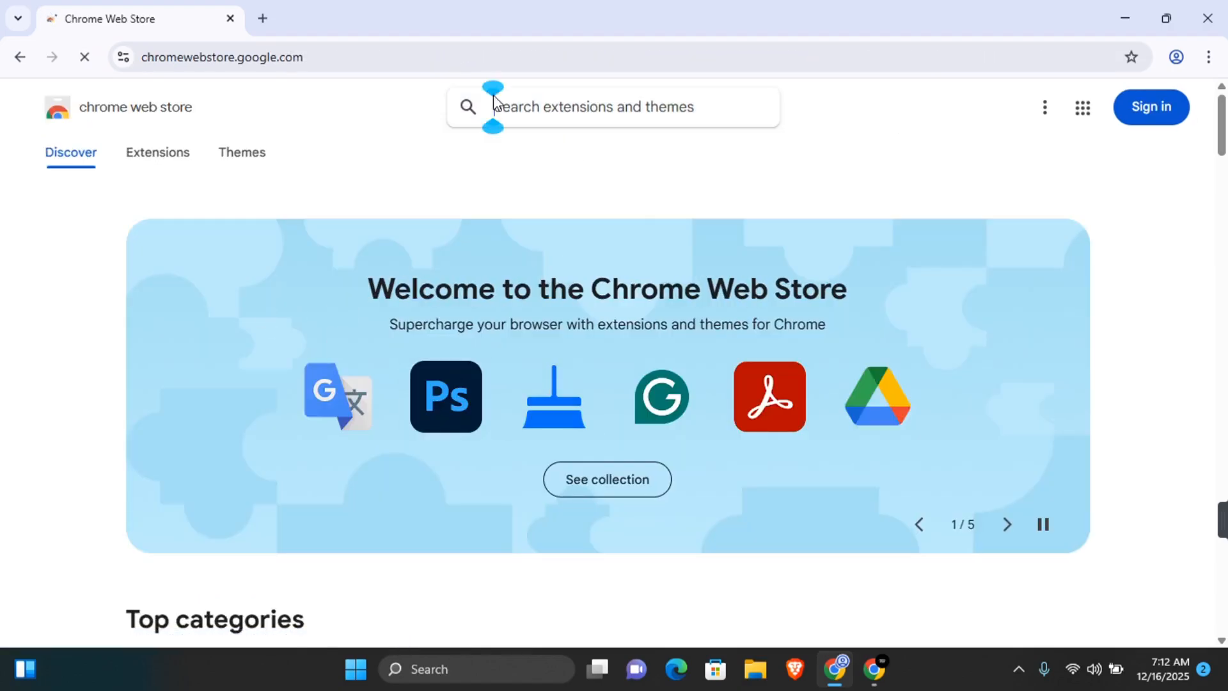
click(535, 105)
text(ad)
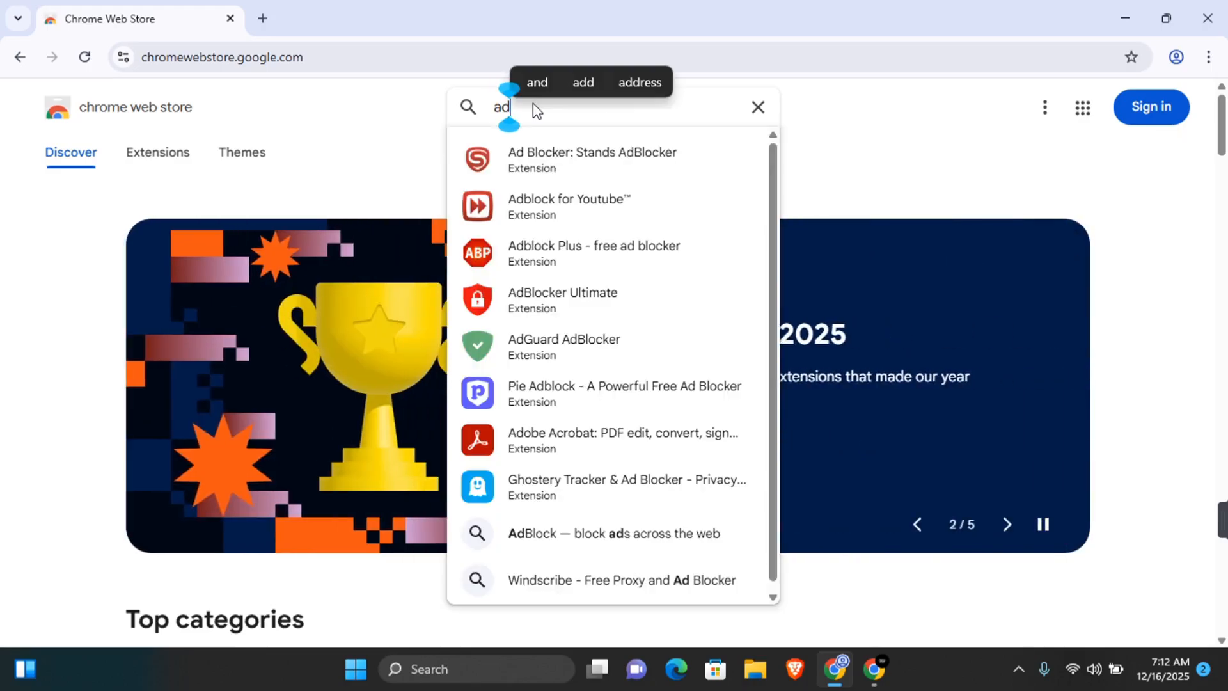
text(block)
key(Return)
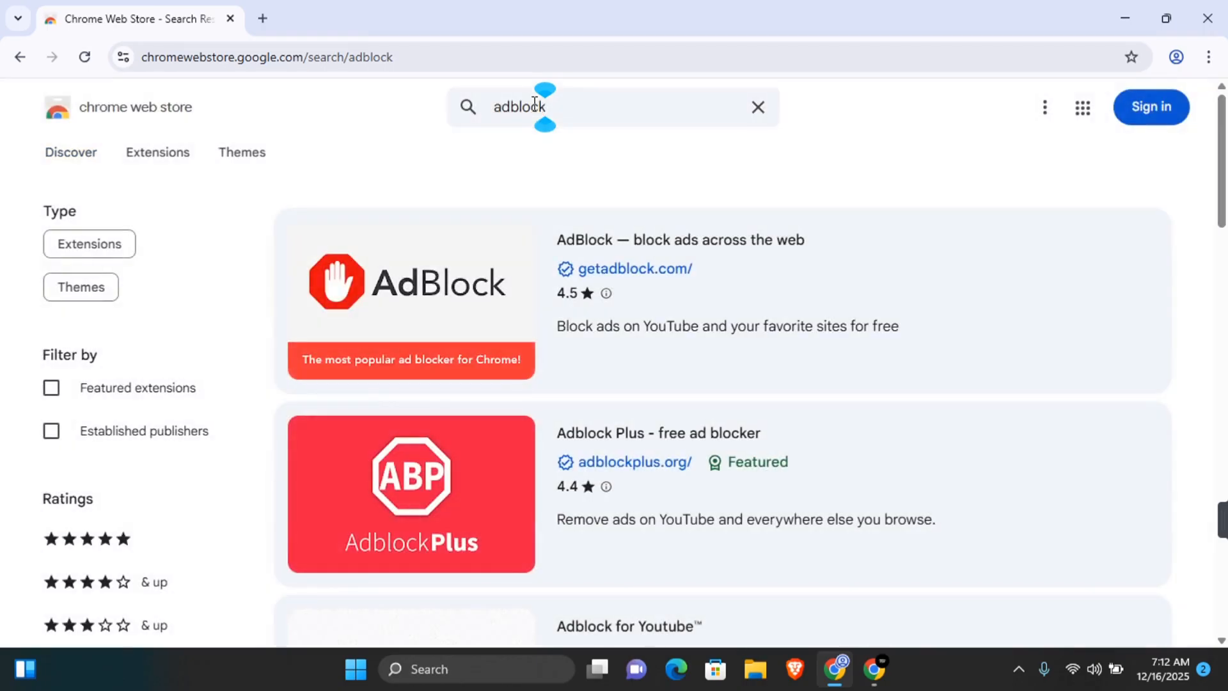
click(823, 253)
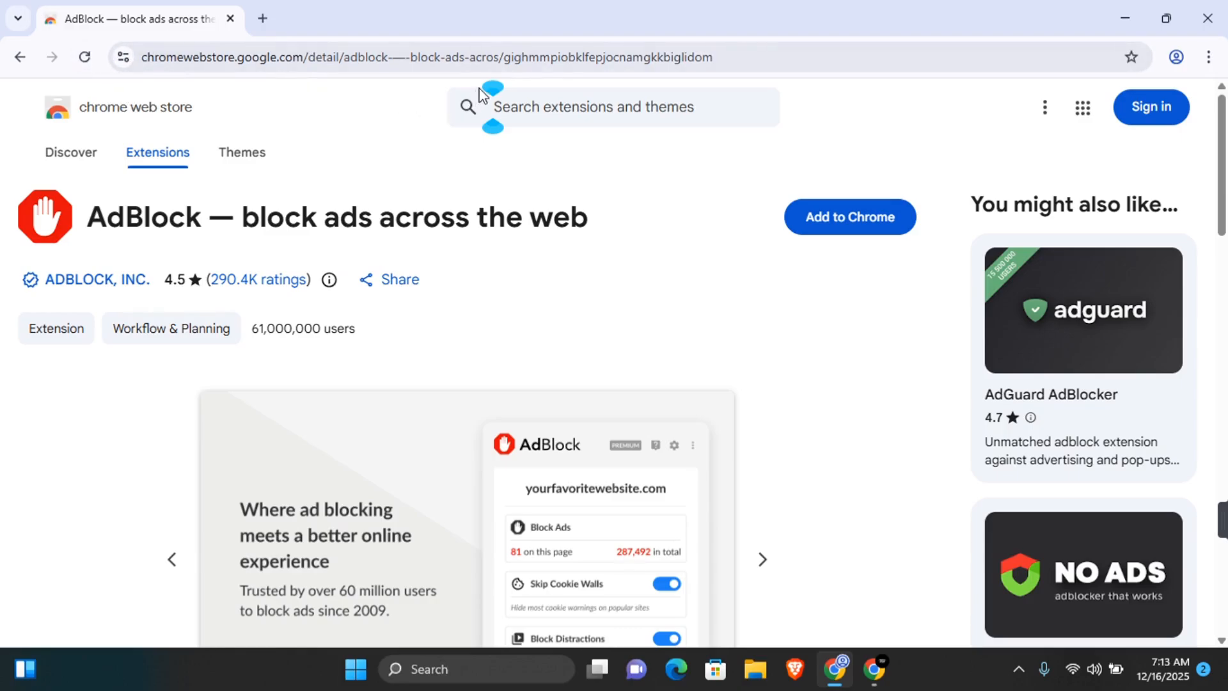
click(262, 19)
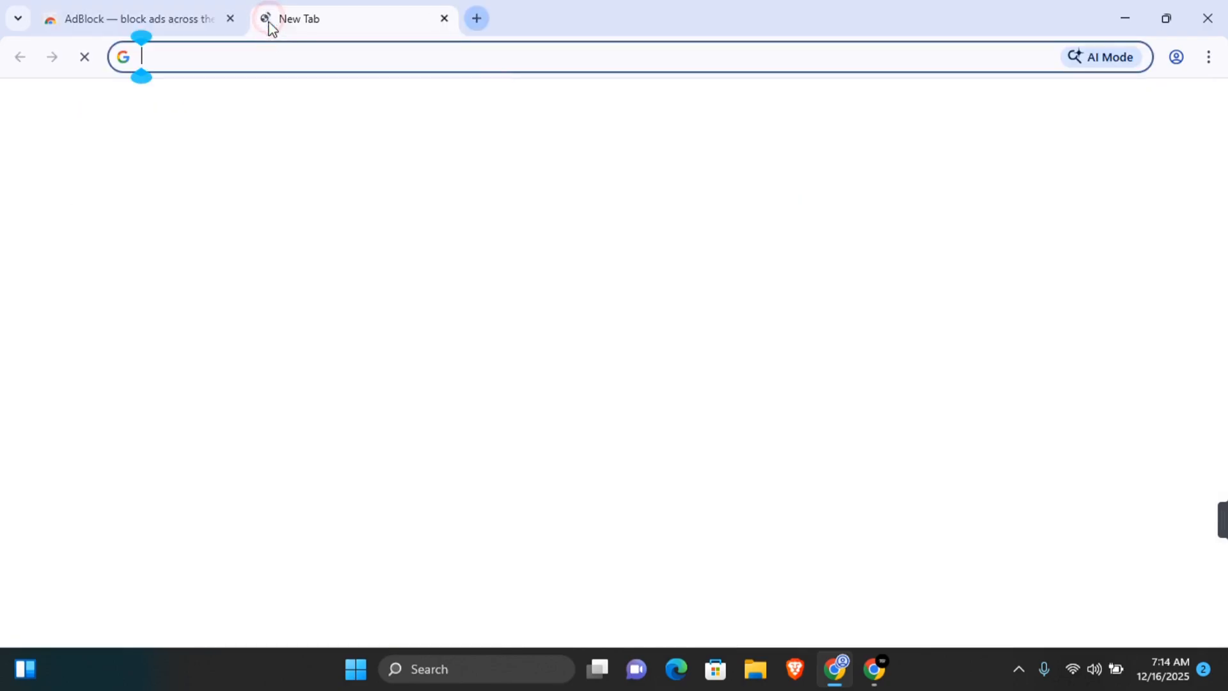
click(281, 55)
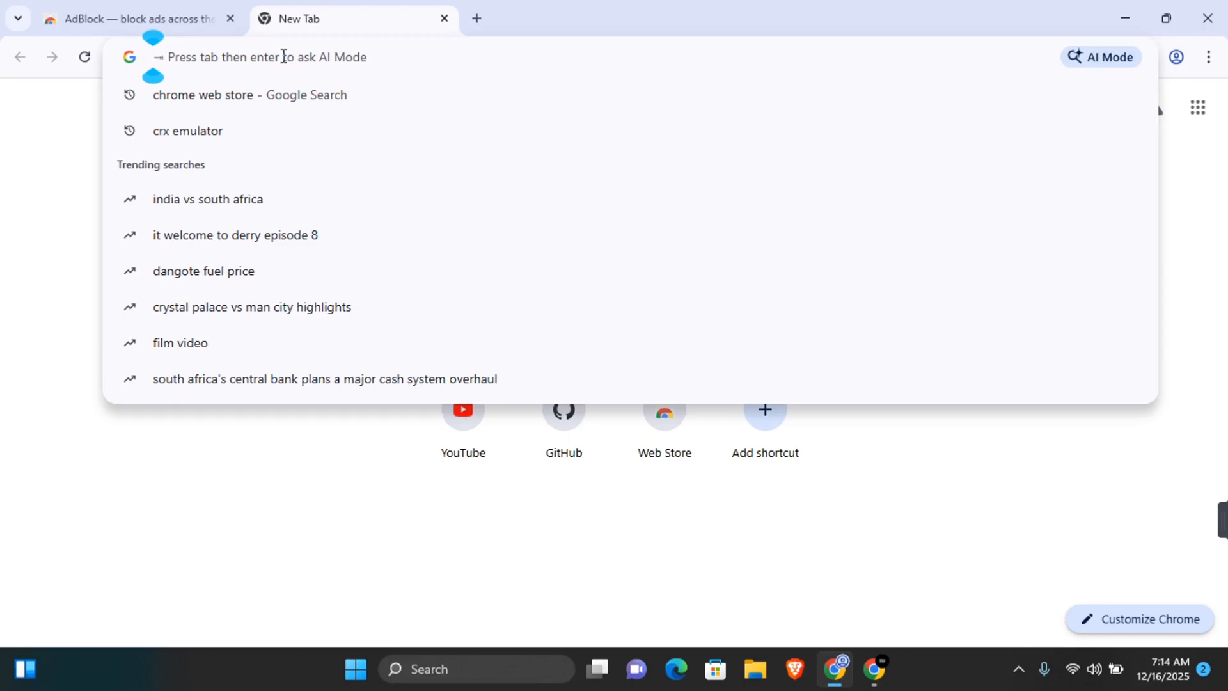
text(https://github.com/Rob--W/crxviewer)
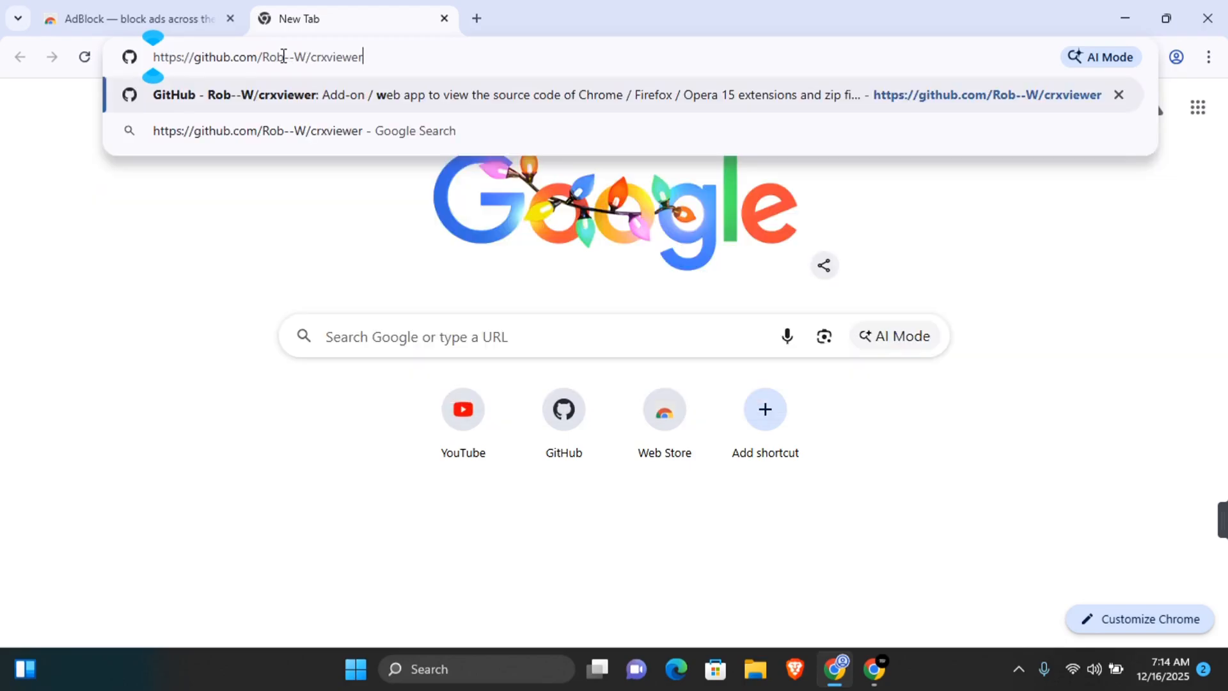
key(Return)
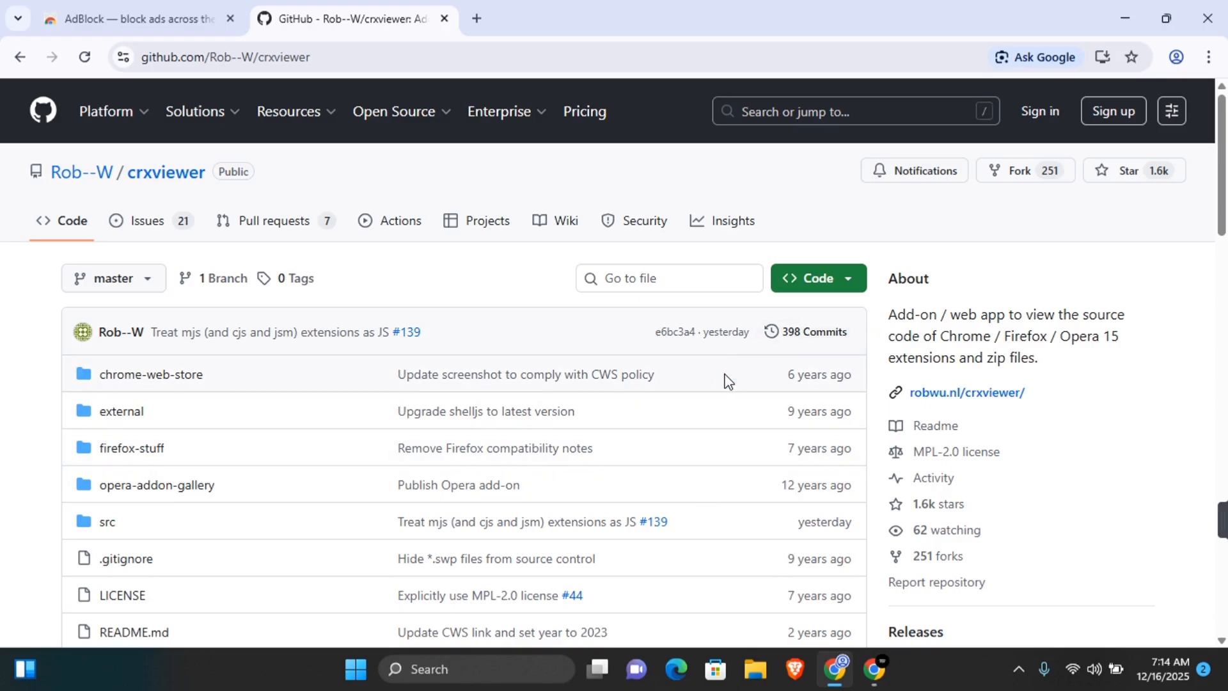
click(969, 393)
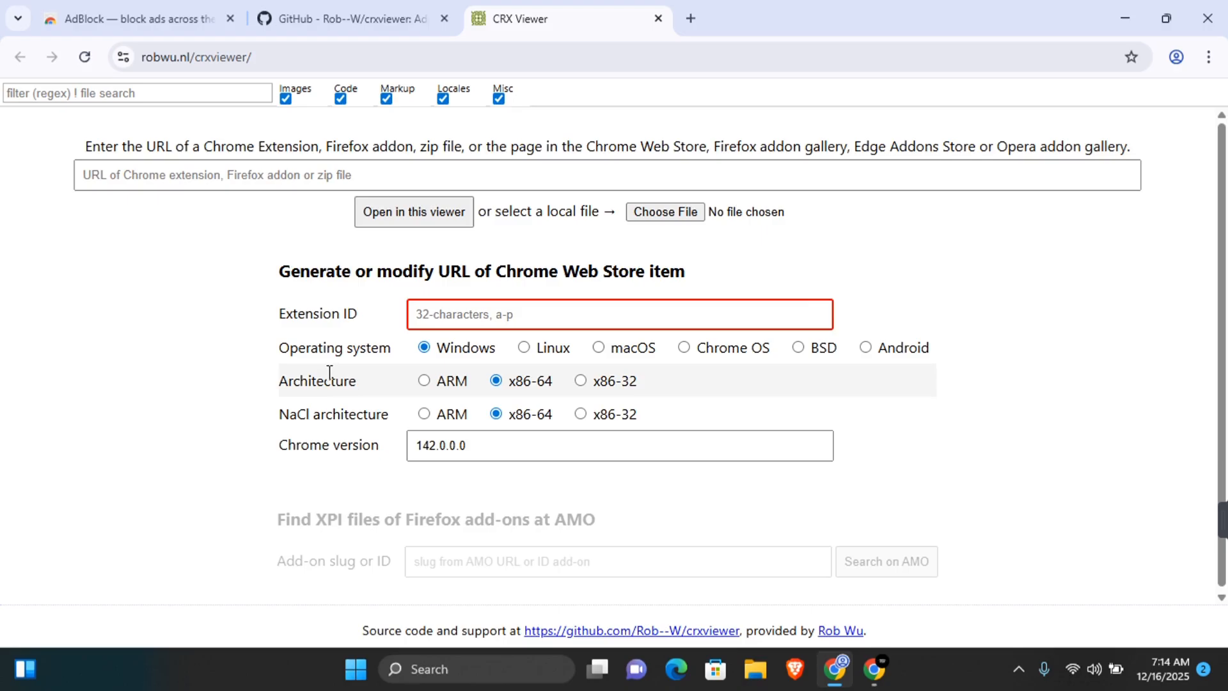
Step: Copy the AdBlock store page's URL into CRX Viewer as the extension URL and open it in the viewer
click(189, 14)
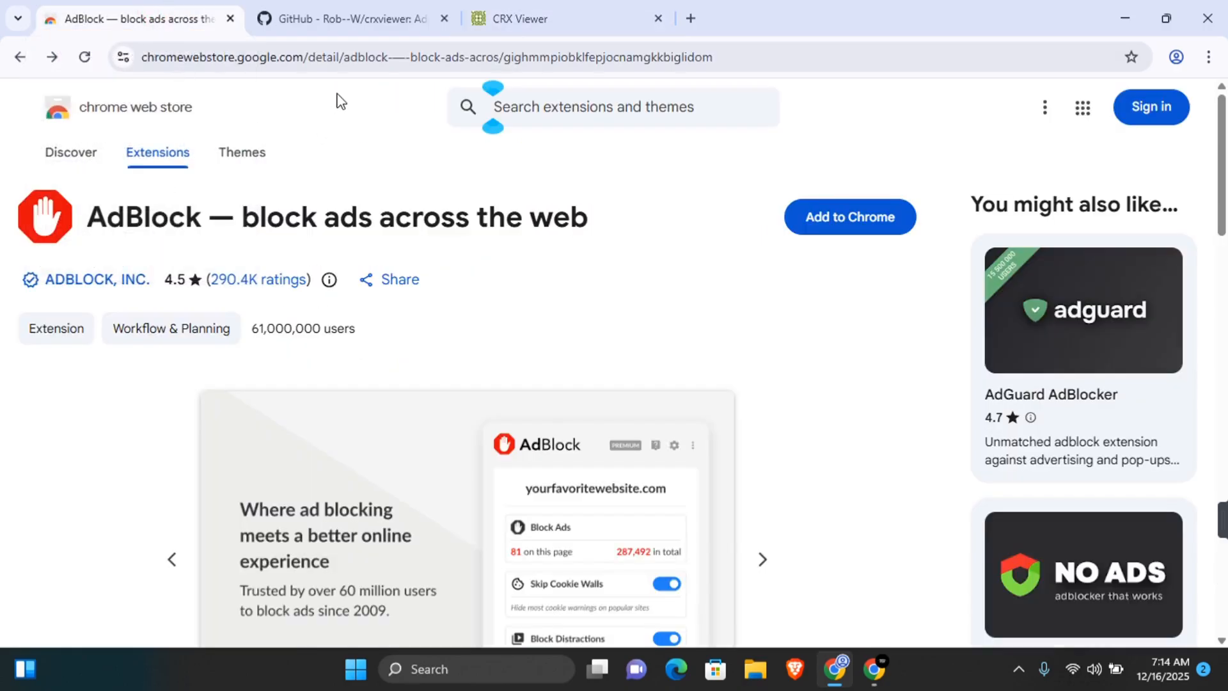
click(329, 57)
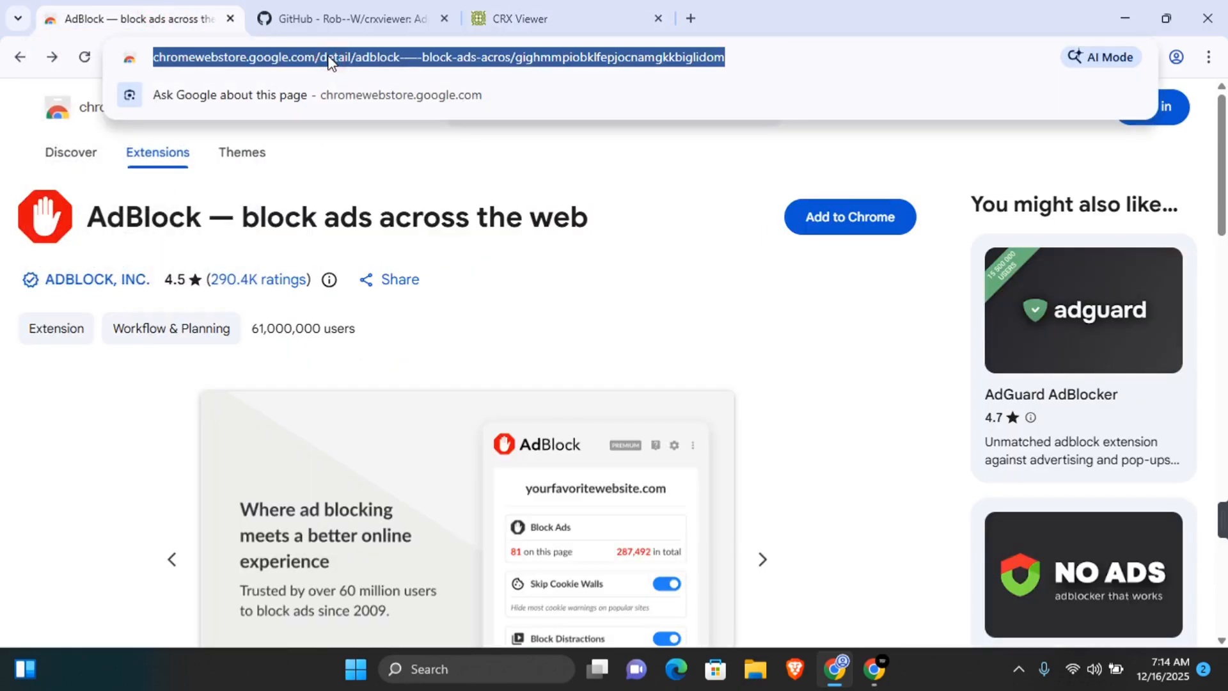
click(520, 17)
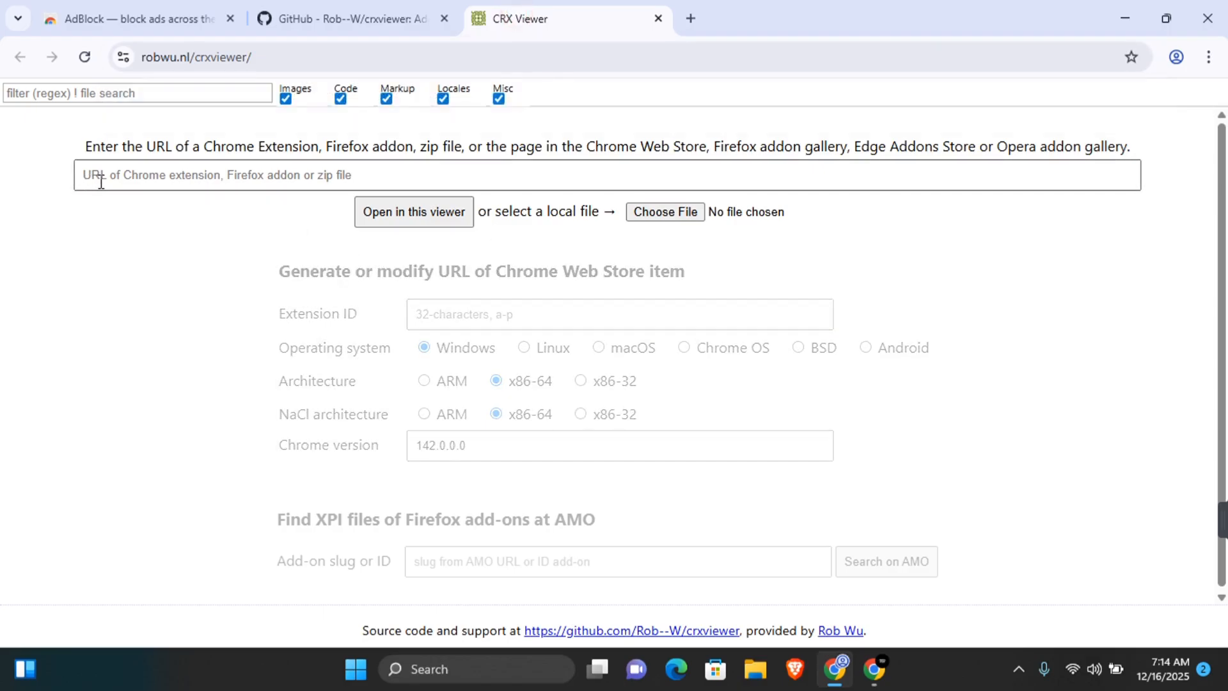
click(195, 175)
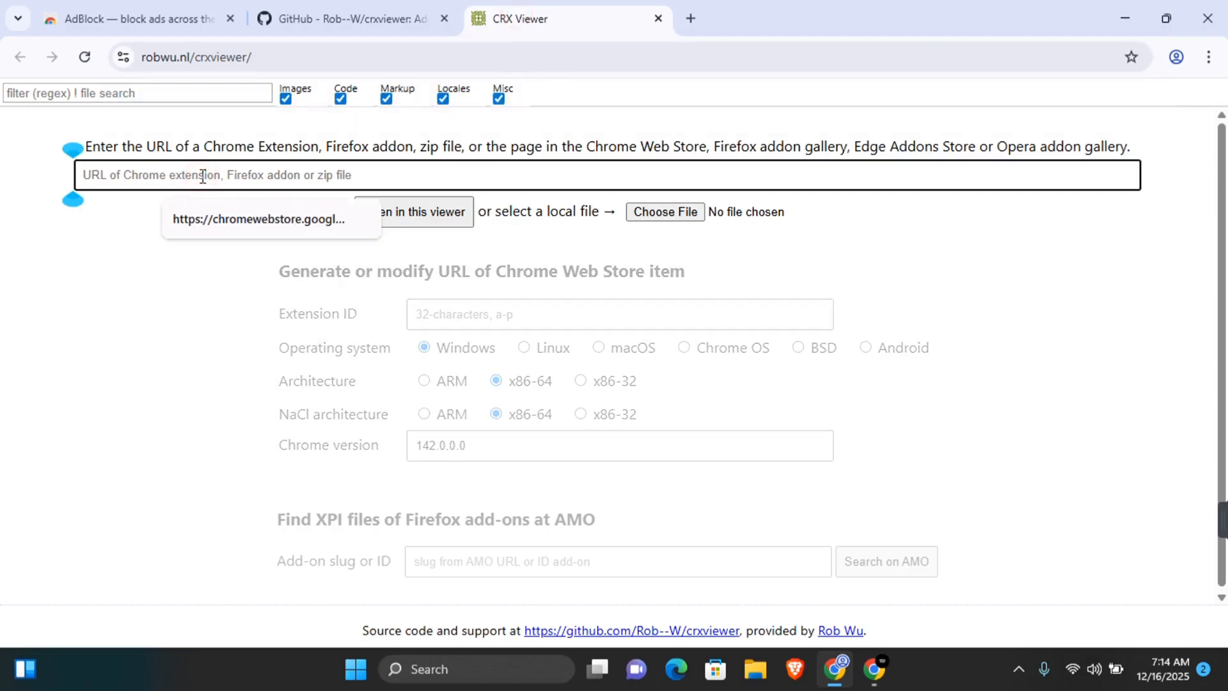
text(https://chromewebstore.google.com/detail/adblock-%E2%80%94-block-ads-acros/gighmmpiobklfepjocnamgkkbiglidom)
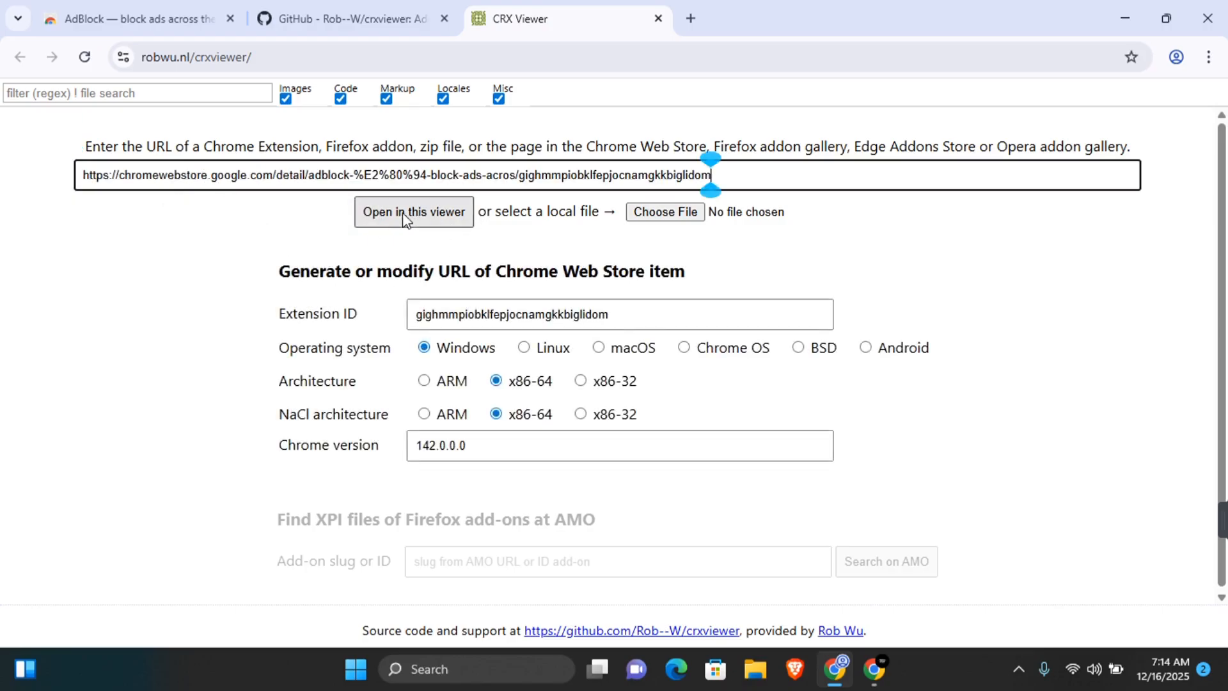
click(442, 213)
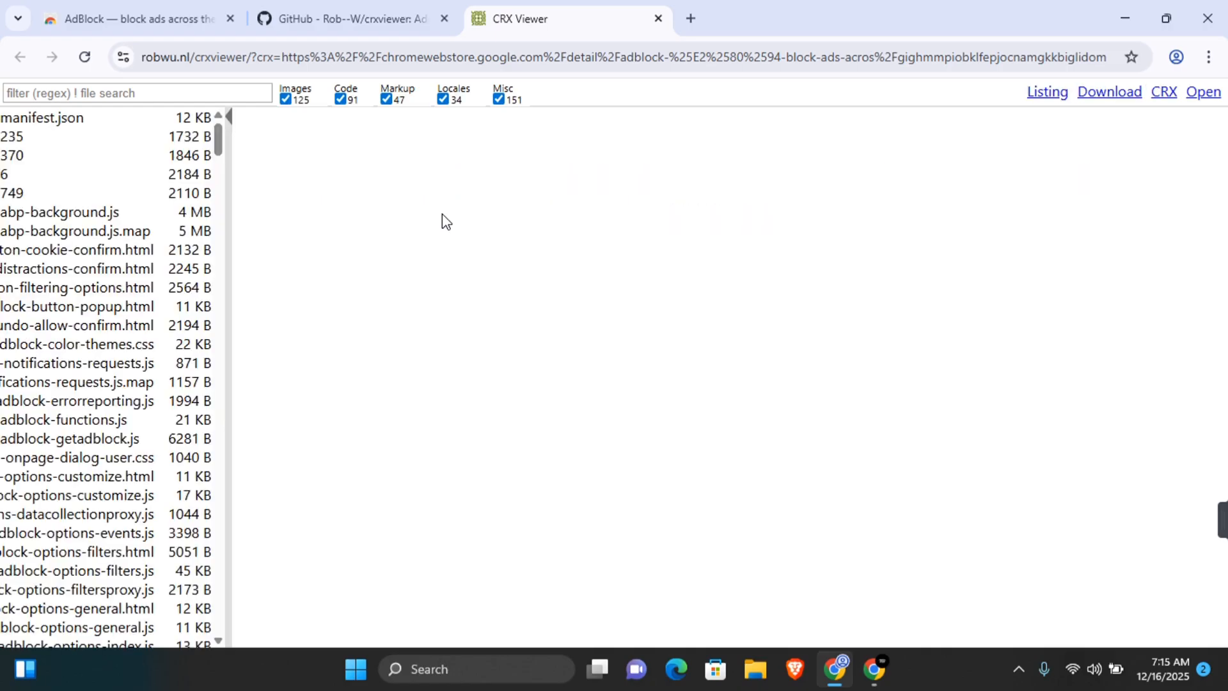
Step: Look through the AdBlock extension's file list in CRX Viewer and download the source as a ZIP archive
scroll(198, 335, down, 20)
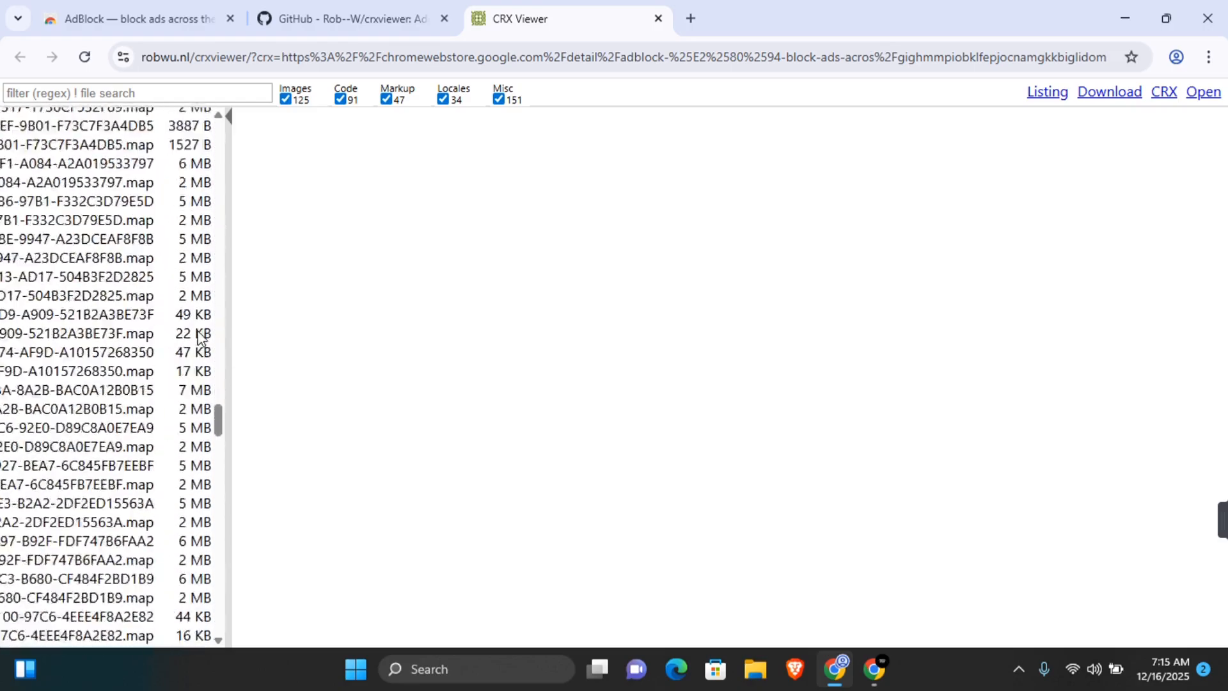
scroll(198, 336, down, 20)
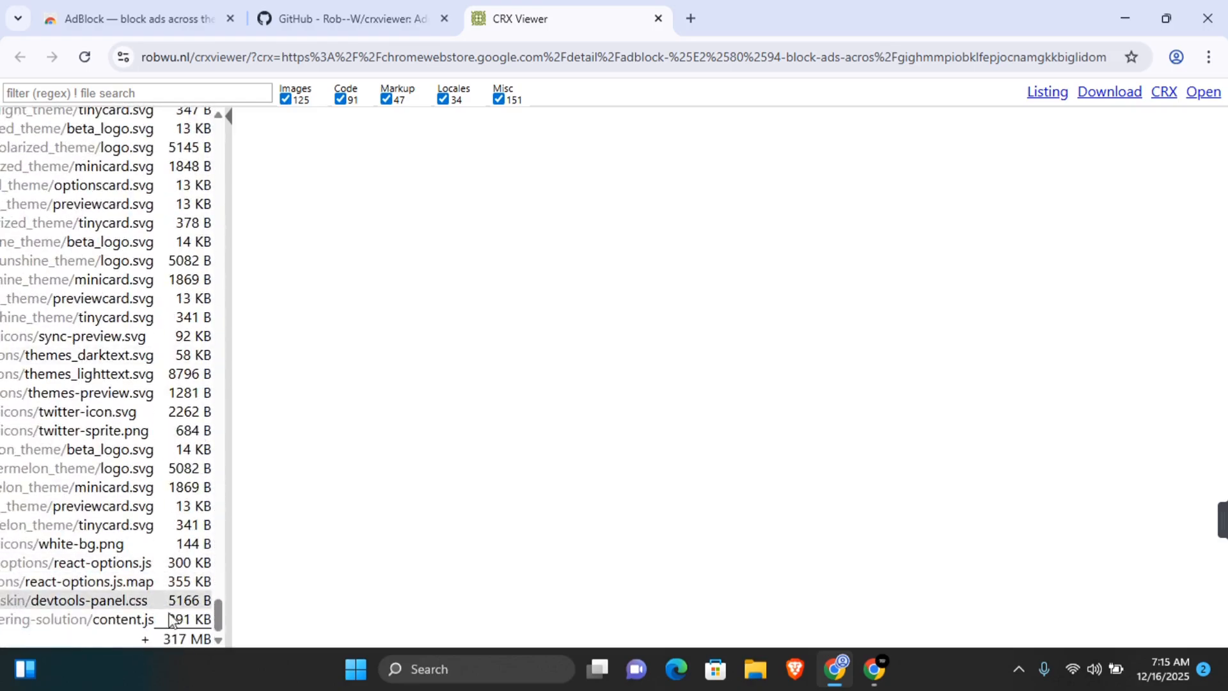
scroll(151, 384, up, 10)
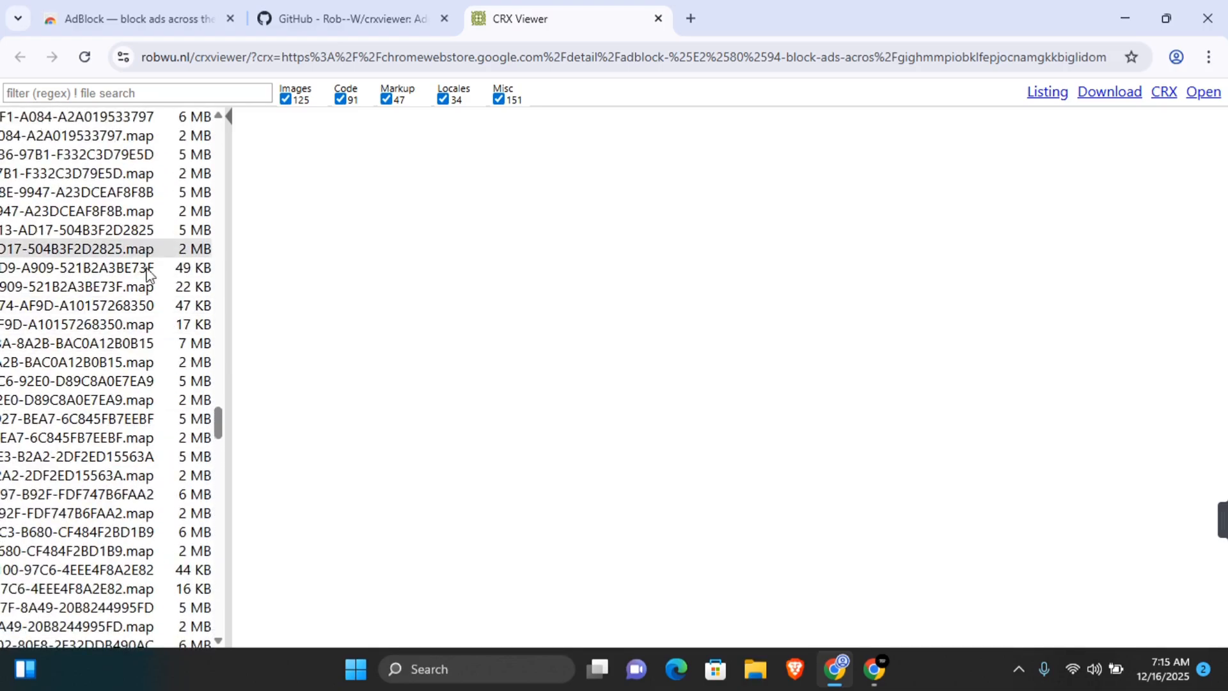
scroll(147, 272, down, 15)
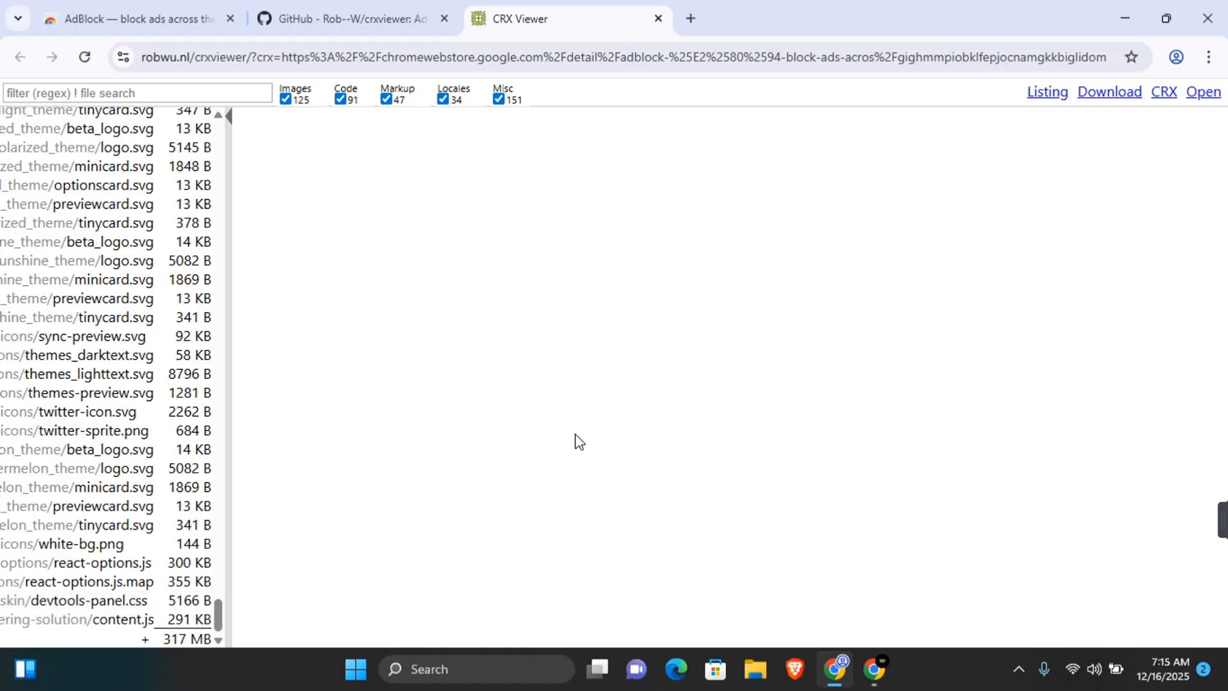
click(1111, 101)
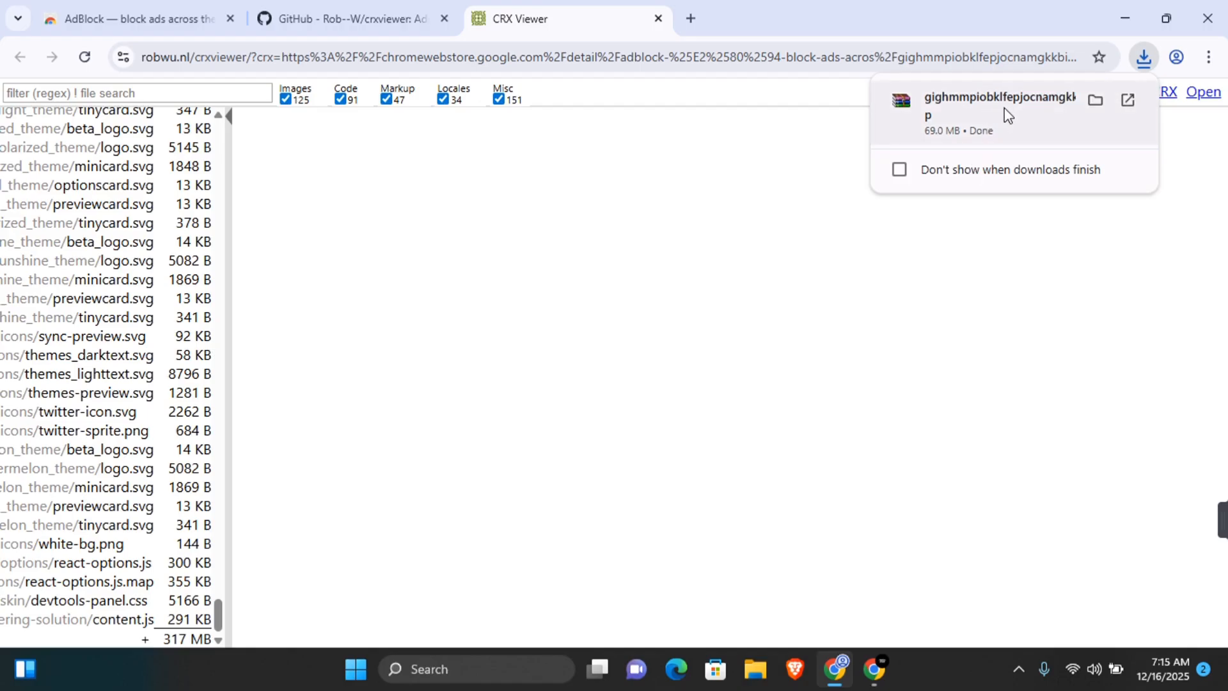
Step: Create a new folder named "adblock" on the Windows desktop
click(1123, 19)
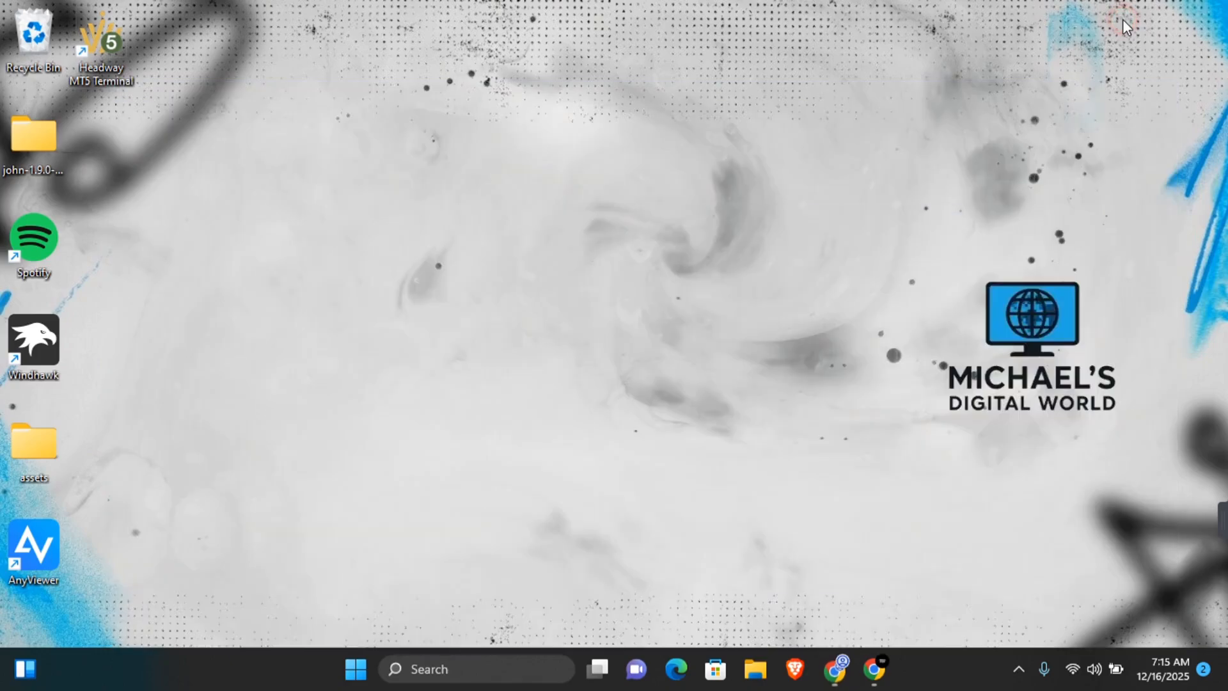
right_click(313, 262)
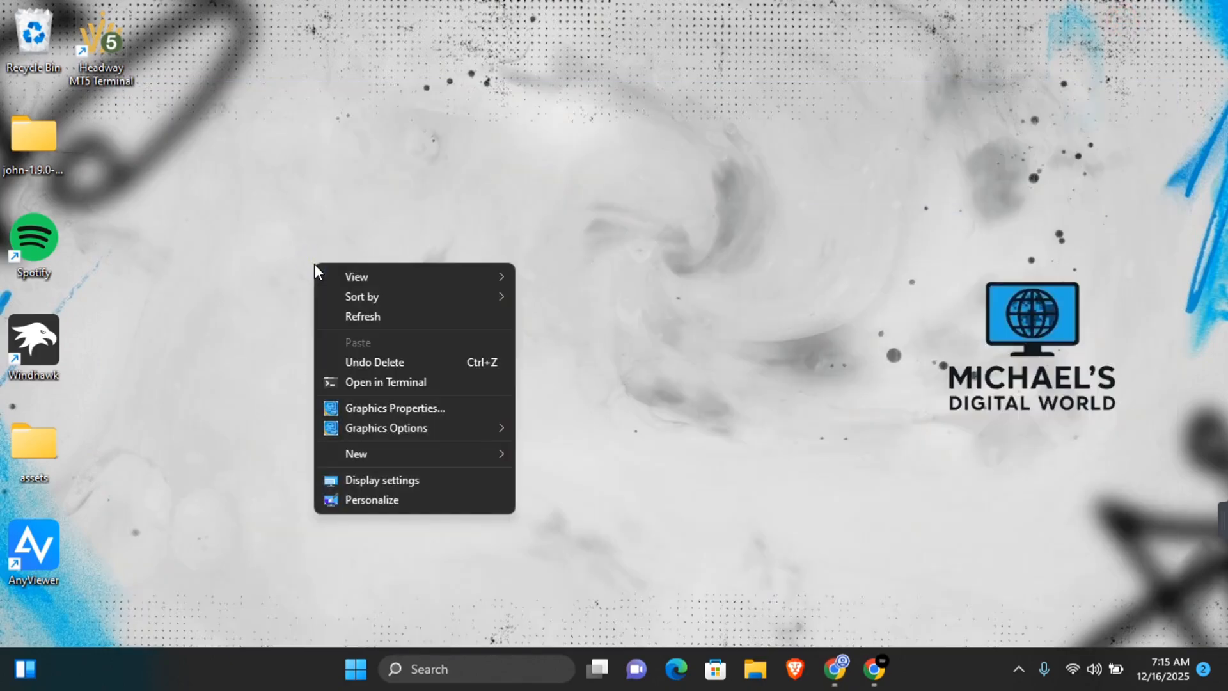
mouse_move(411, 457)
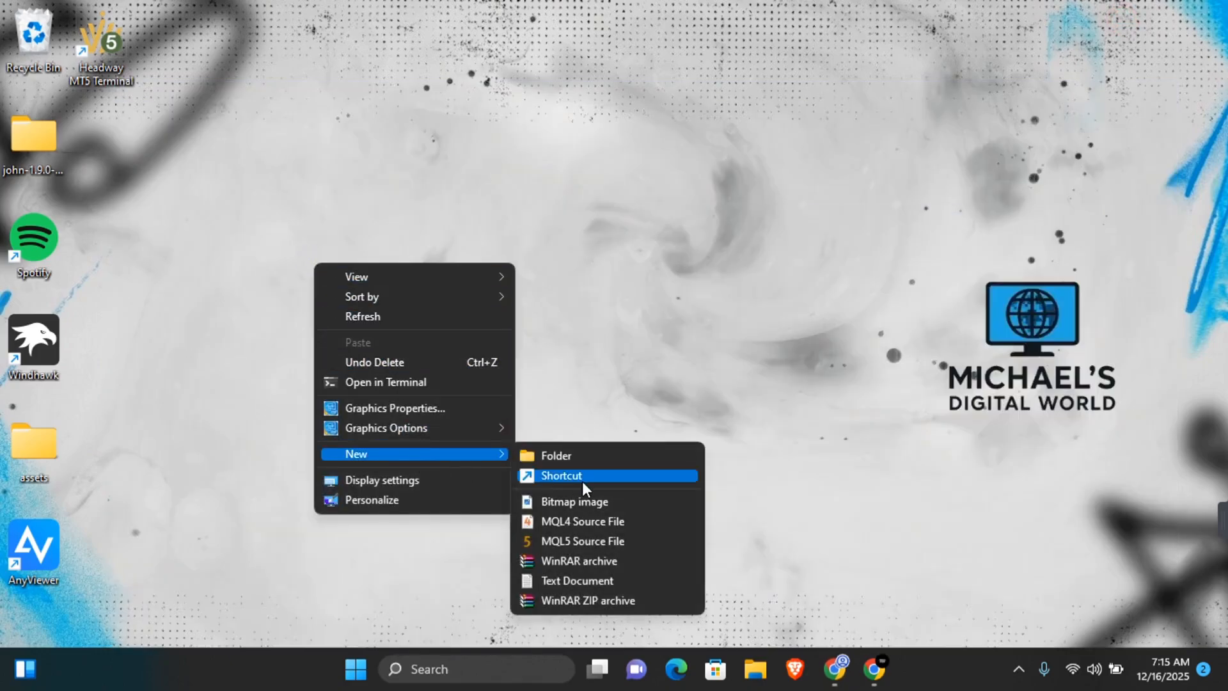
click(584, 457)
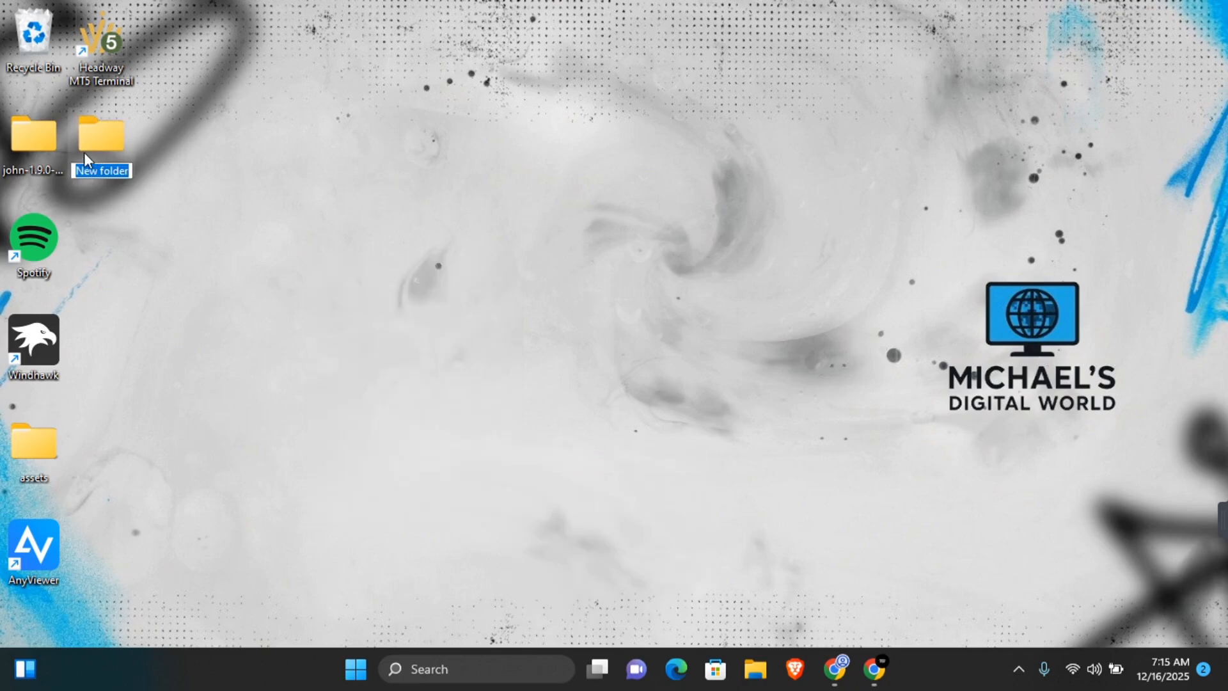
text(adblock)
key(Return)
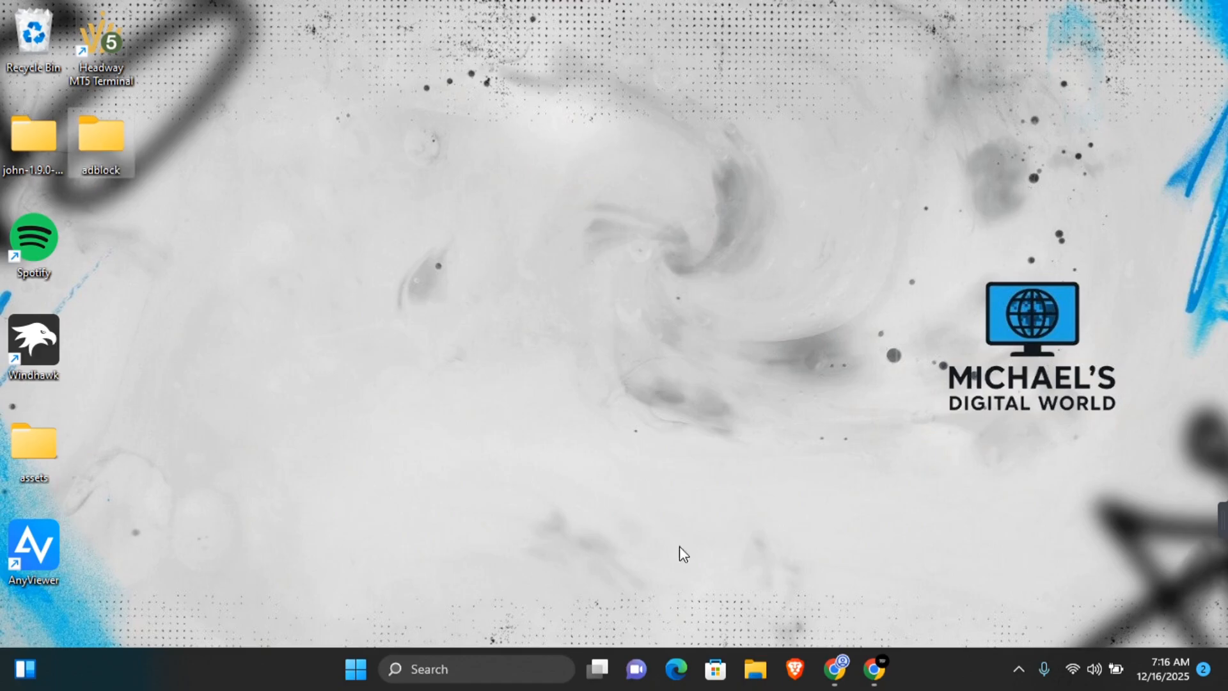
Step: Return to Chrome, open the newly downloaded gighmmpiobklfepjocnamgkkbiglidom.zip in WinRAR and go up to its Downloads folder
click(834, 669)
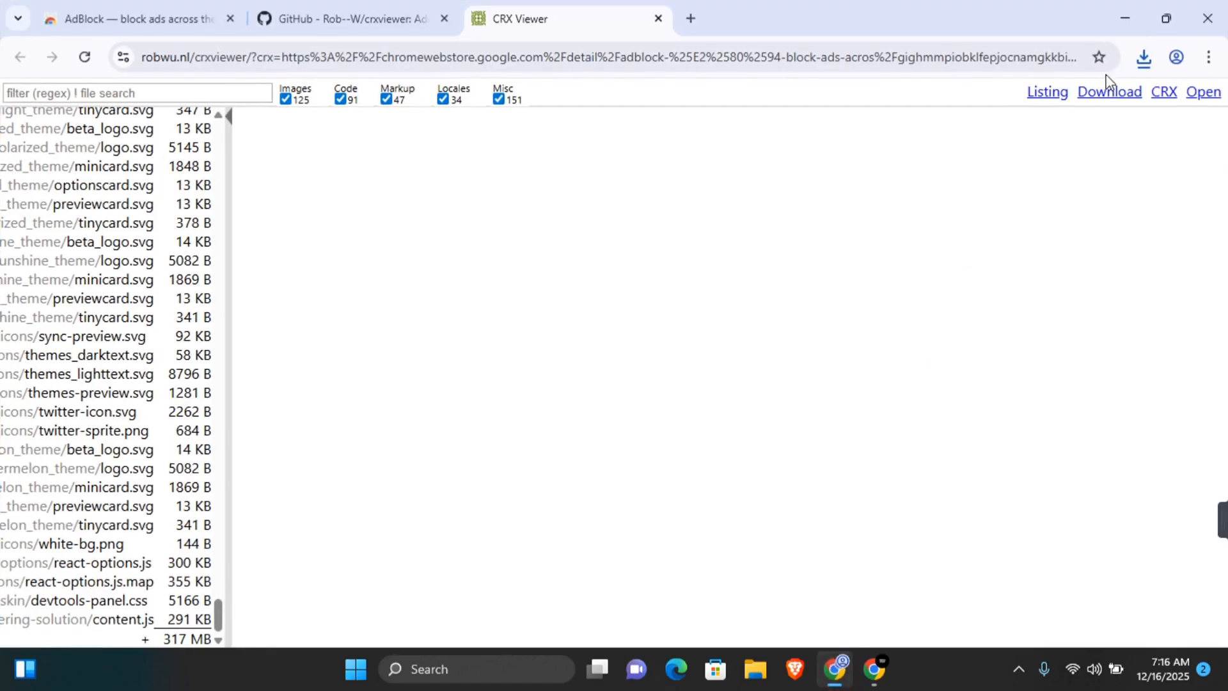
click(1133, 65)
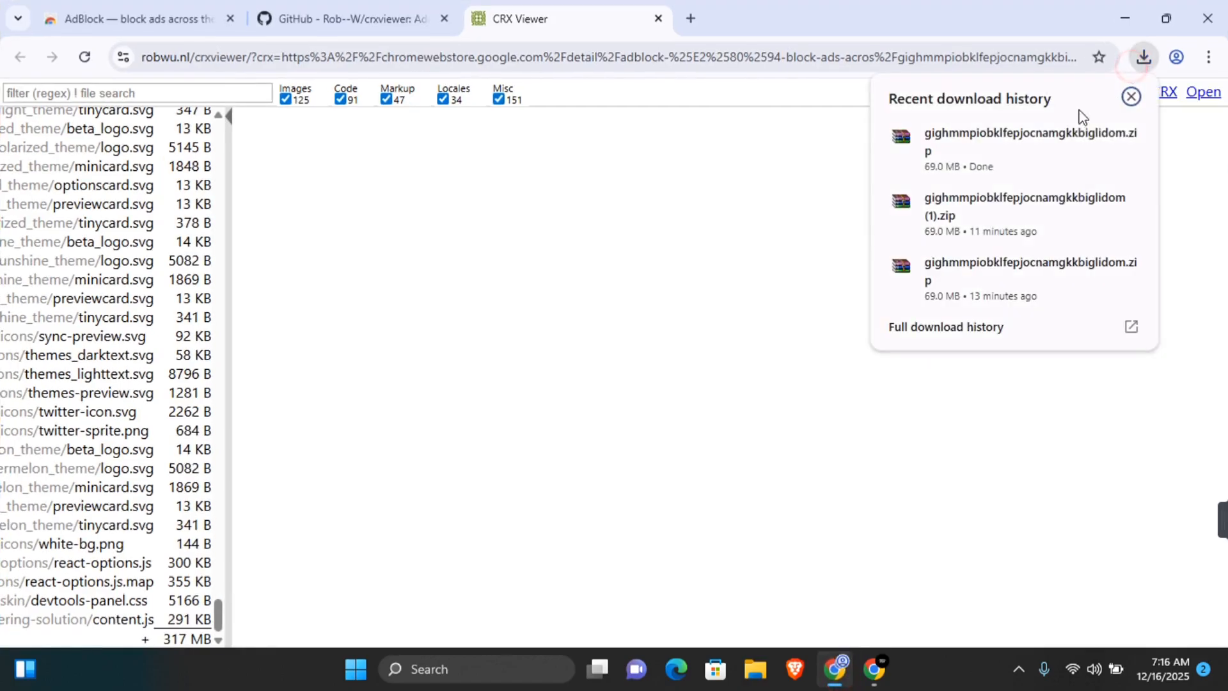
click(1008, 144)
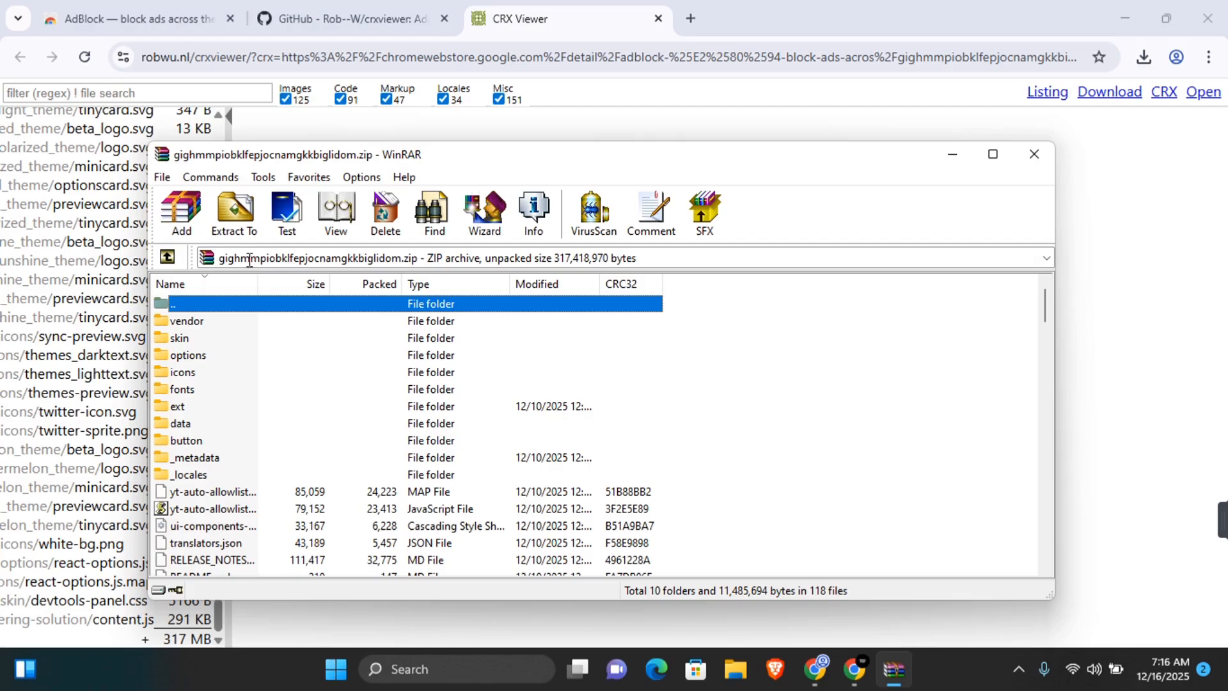
click(167, 257)
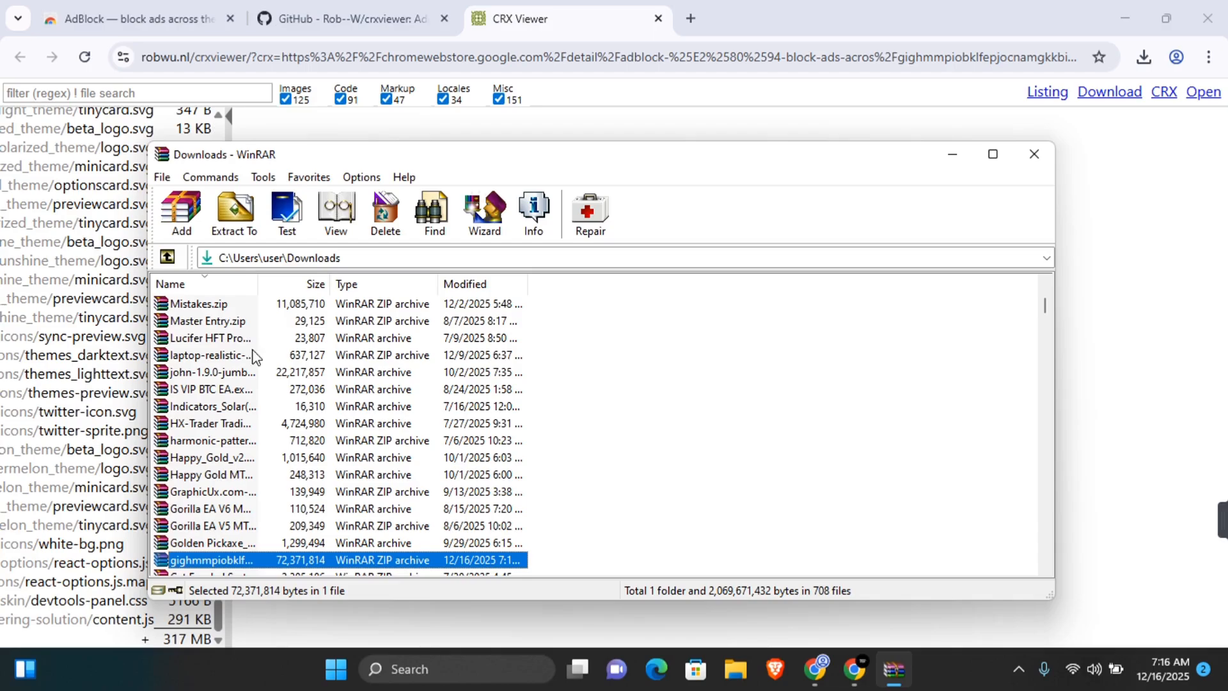
Step: Extract the selected ZIP archive into the adblock folder on the desktop and close WinRAR
click(234, 211)
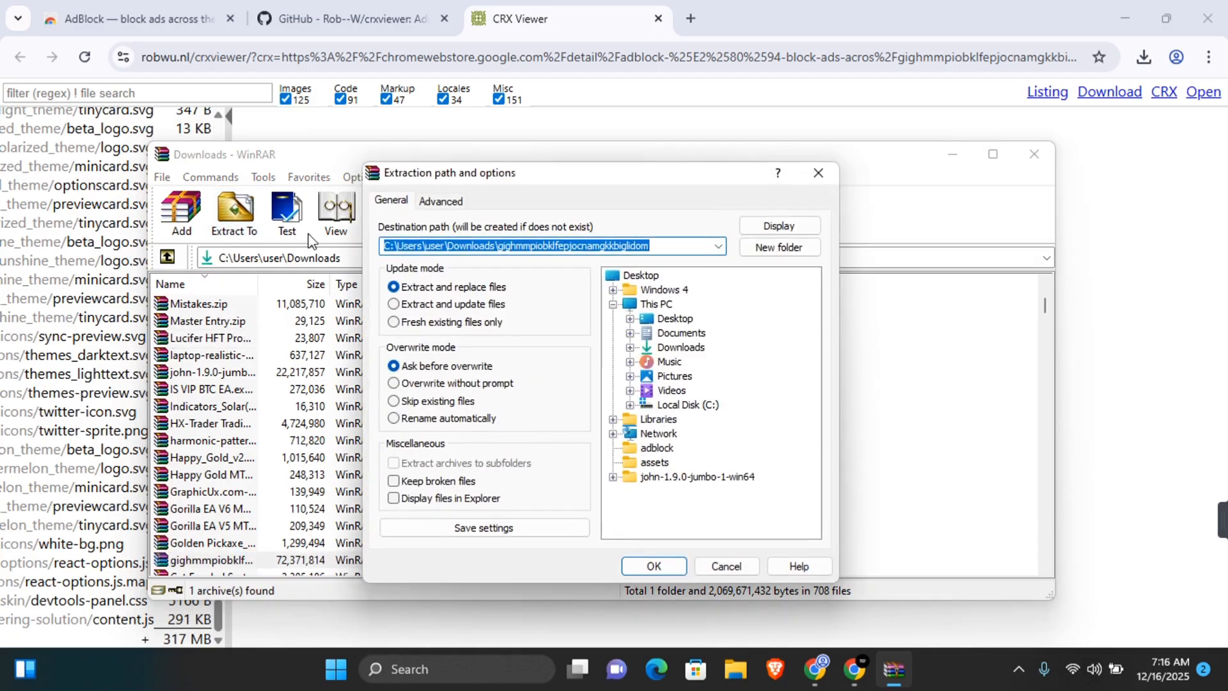
click(654, 320)
click(629, 319)
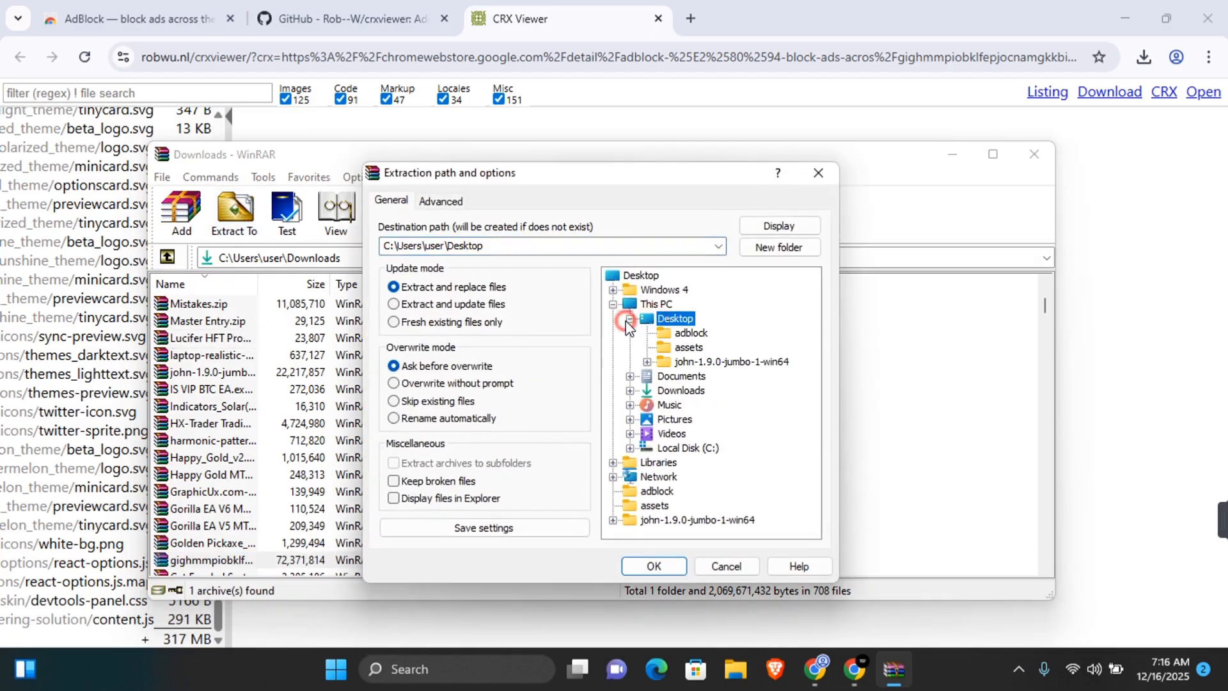
click(675, 334)
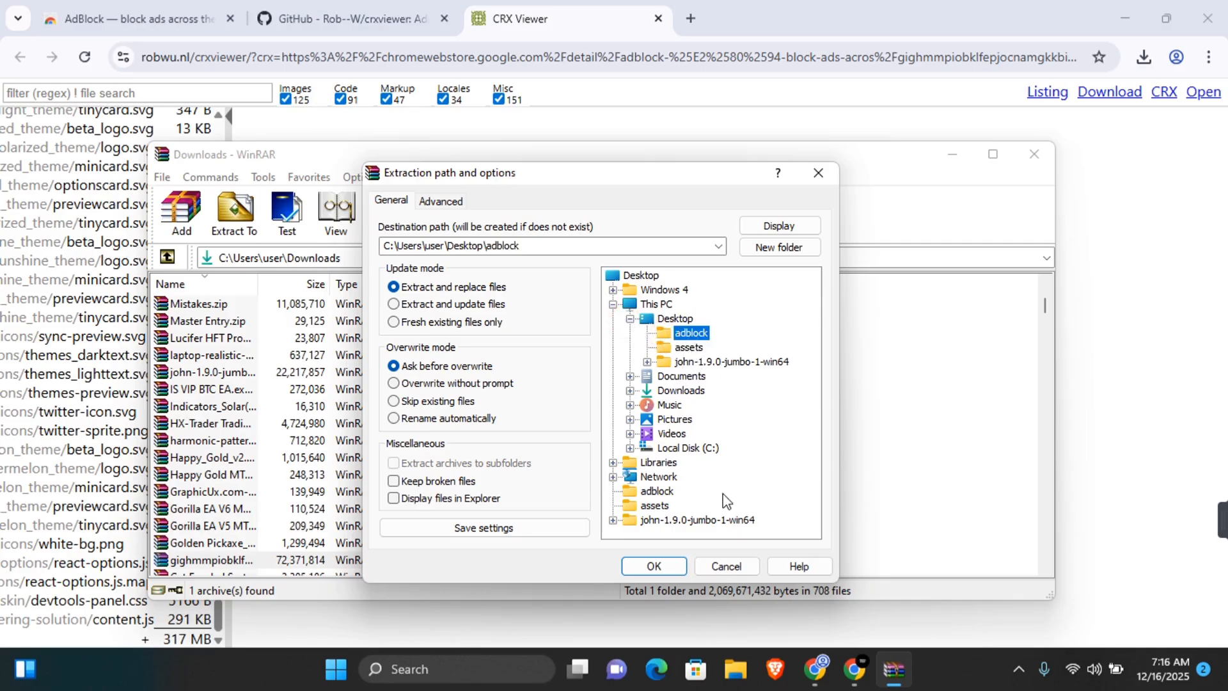
click(659, 569)
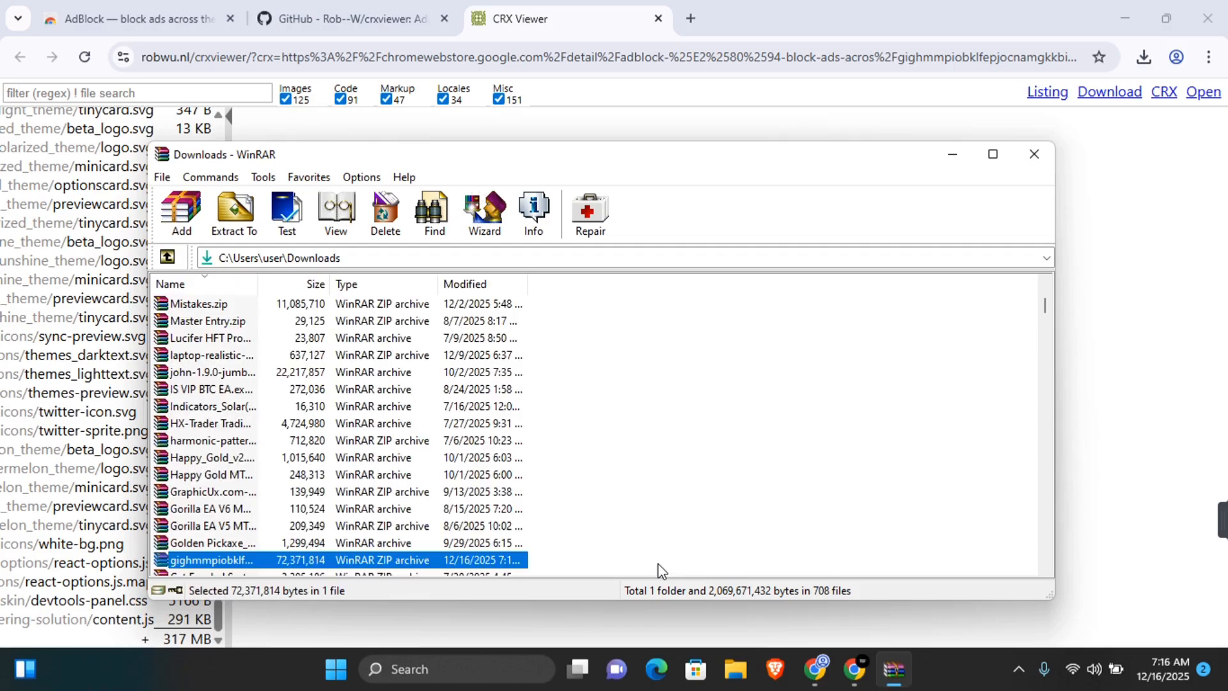
click(1034, 154)
Step: Minimize Chrome, look through the extracted files in the desktop's adblock folder and close the folder
click(1120, 17)
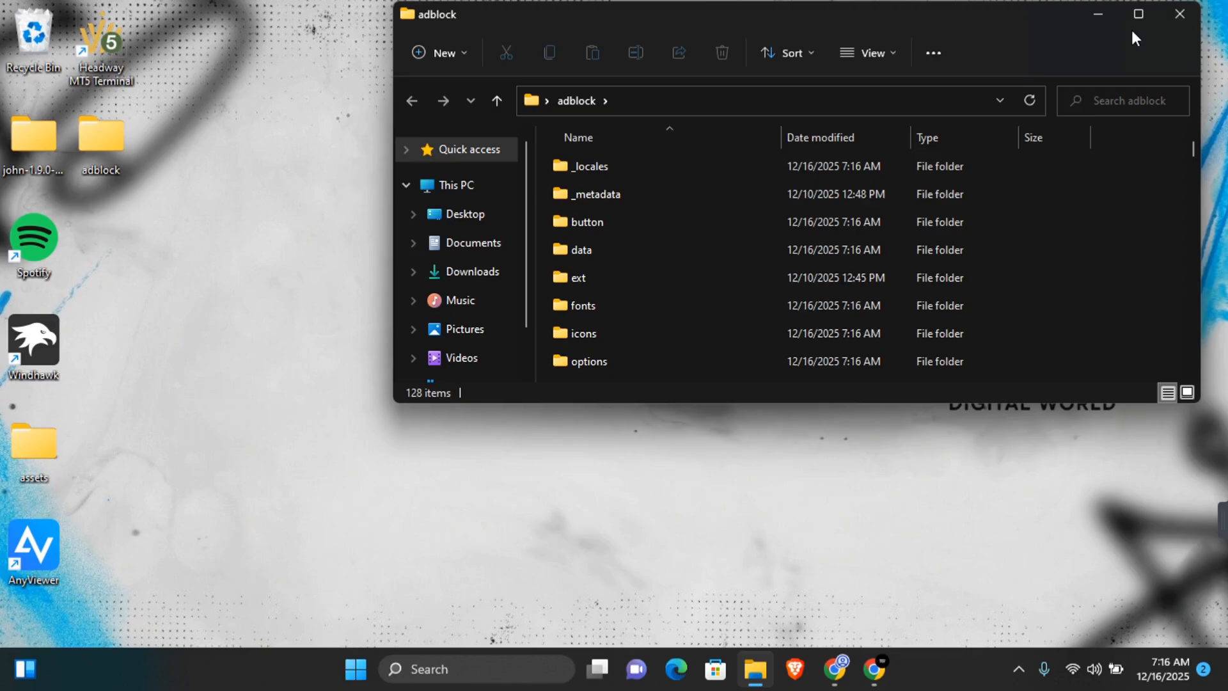
click(1137, 13)
scroll(983, 388, down, 18)
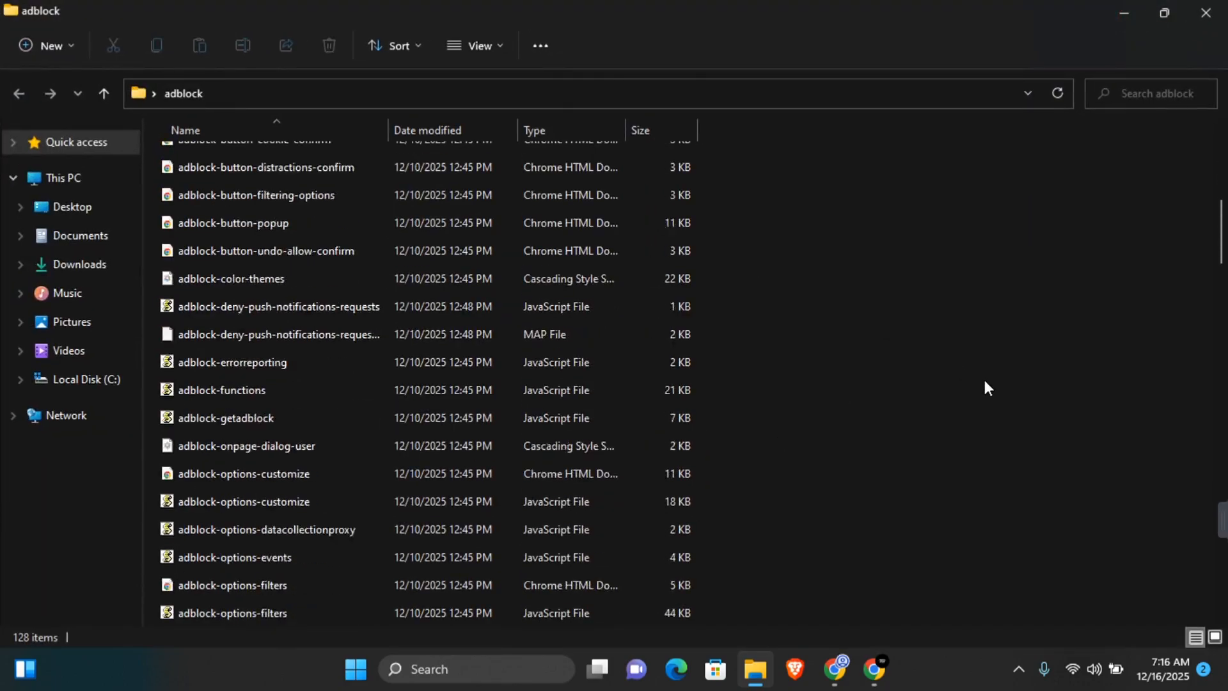
scroll(984, 387, up, 16)
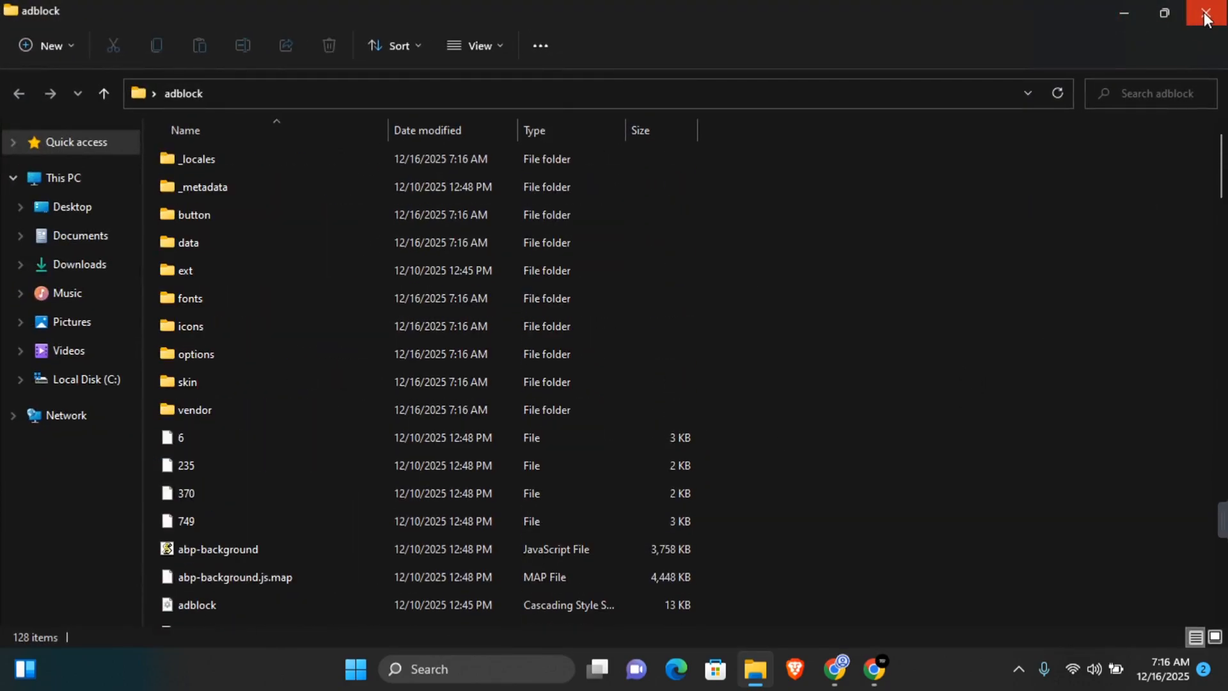
click(1205, 13)
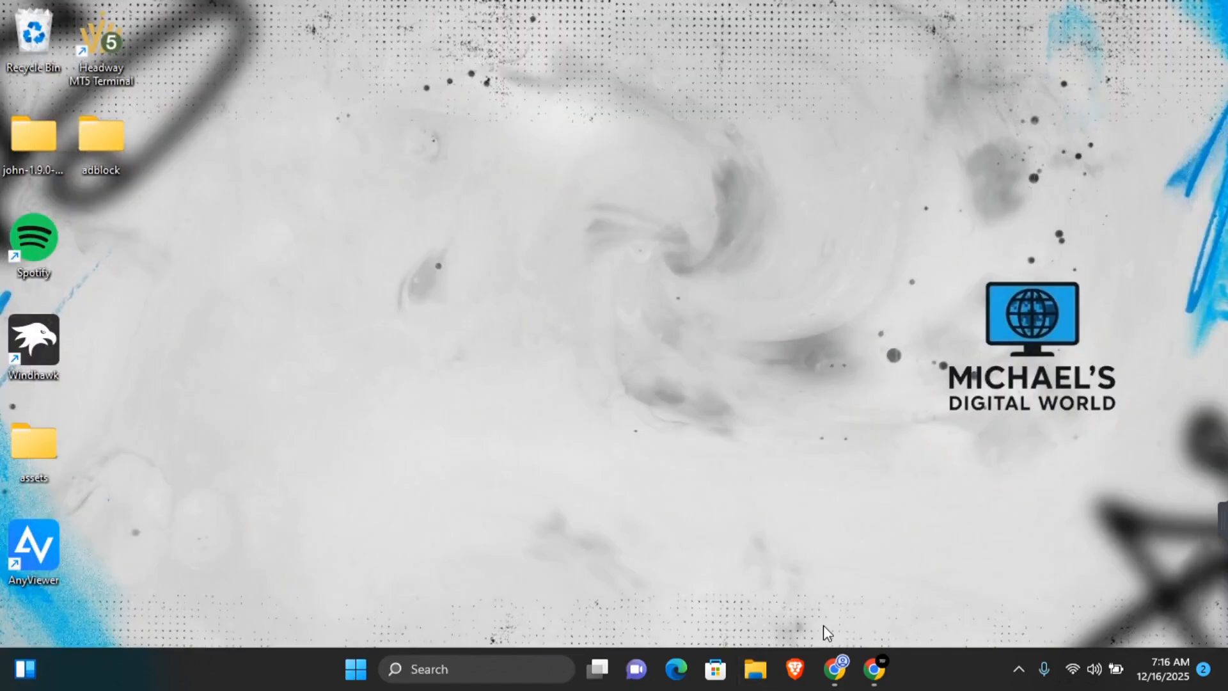
Step: Go back to Chrome, open the Extensions page through the browser settings and turn on Developer mode
click(834, 669)
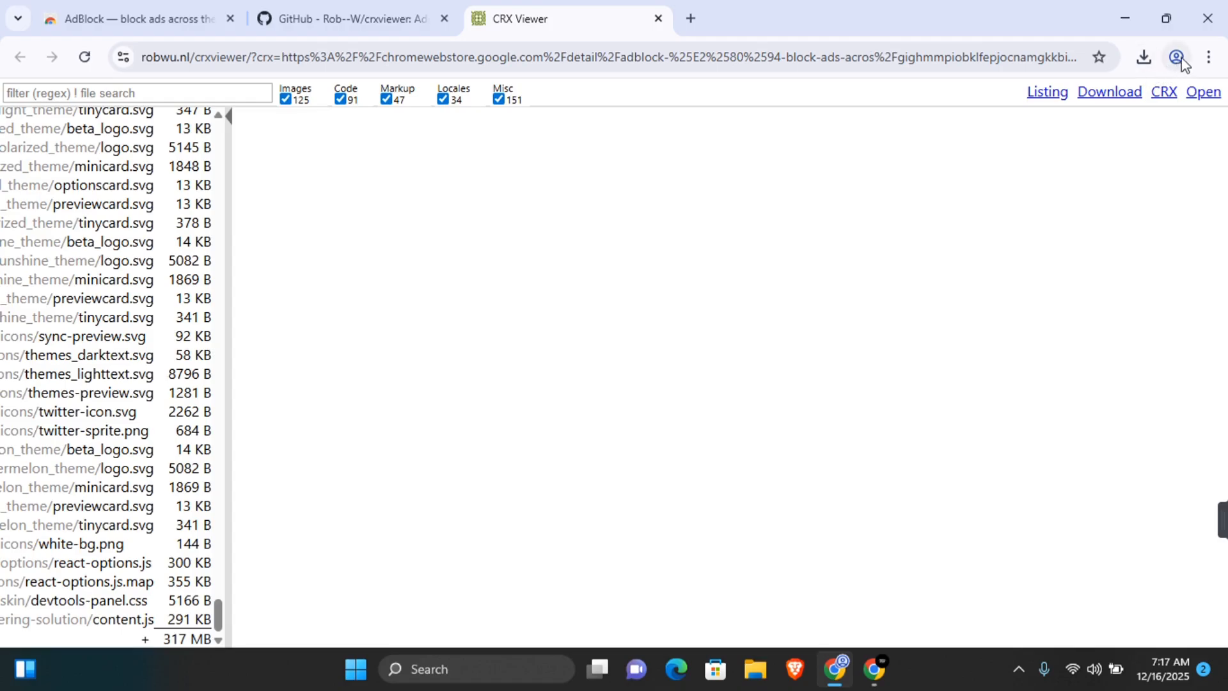
click(1207, 58)
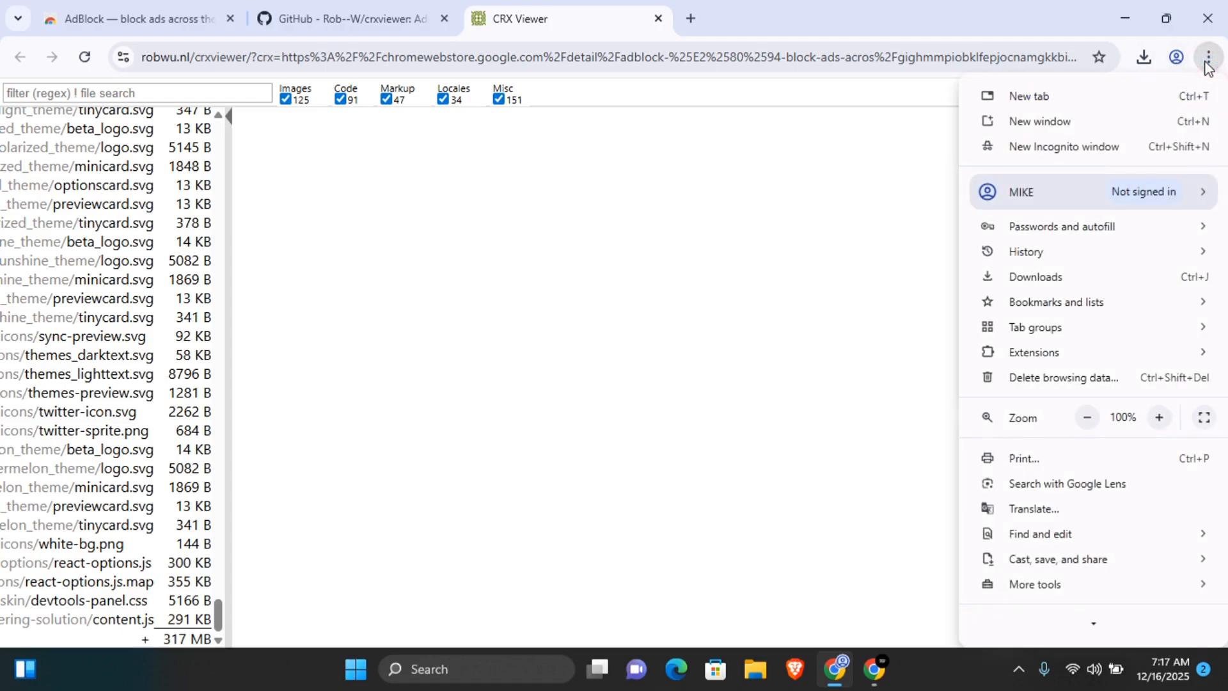
mouse_move(1055, 354)
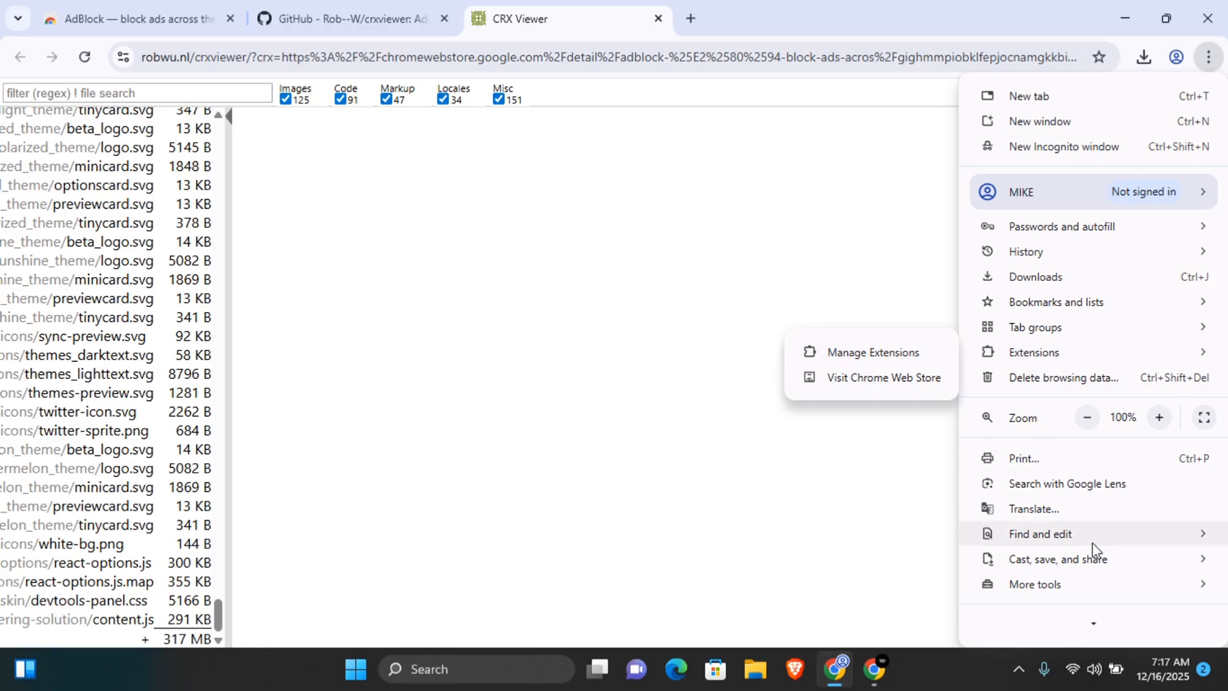
scroll(1093, 548, down, 1)
mouse_move(1095, 550)
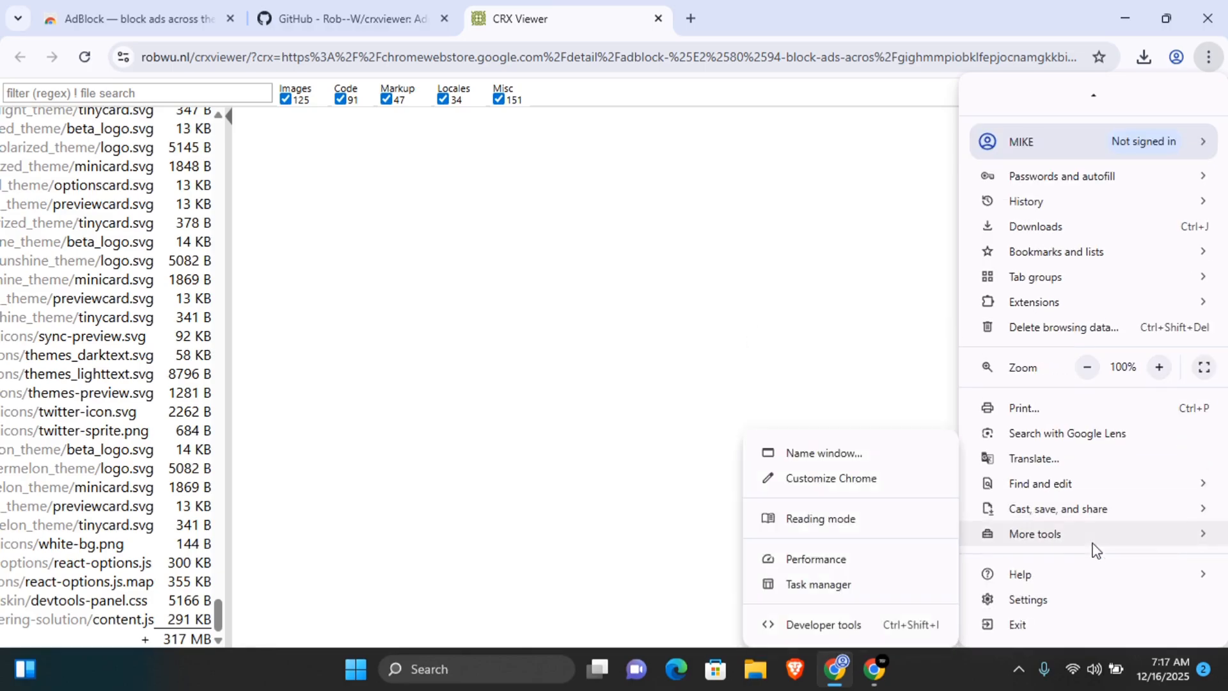
click(1080, 609)
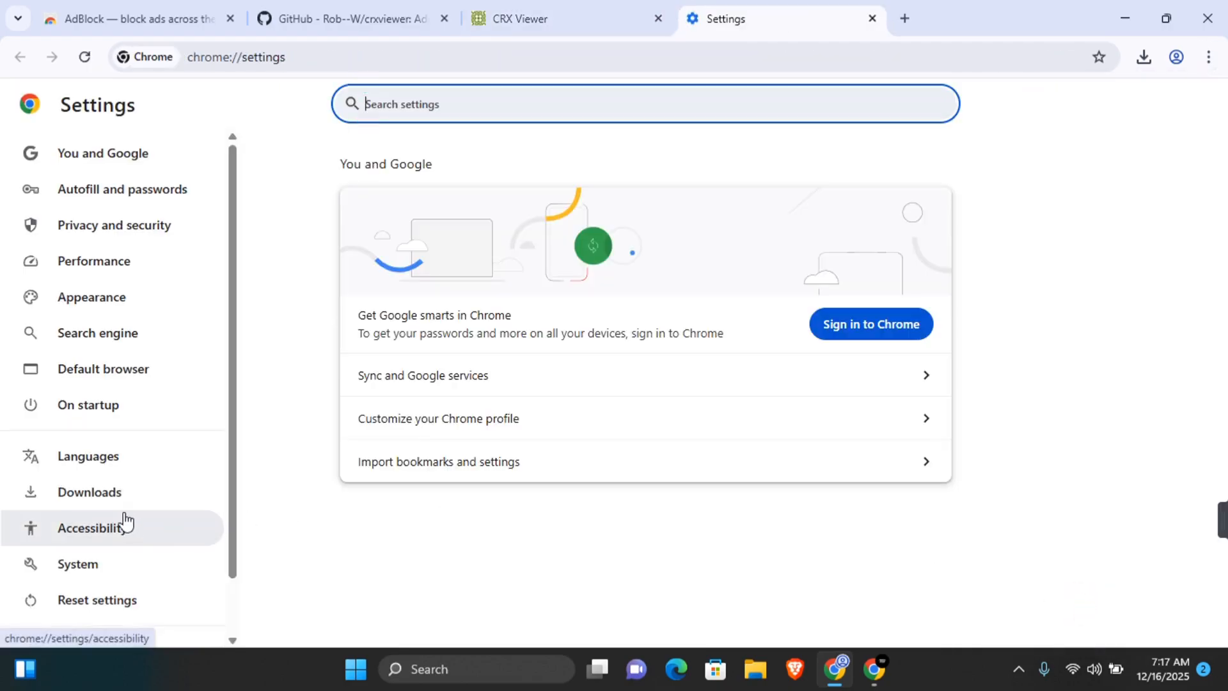
scroll(126, 521, down, 1)
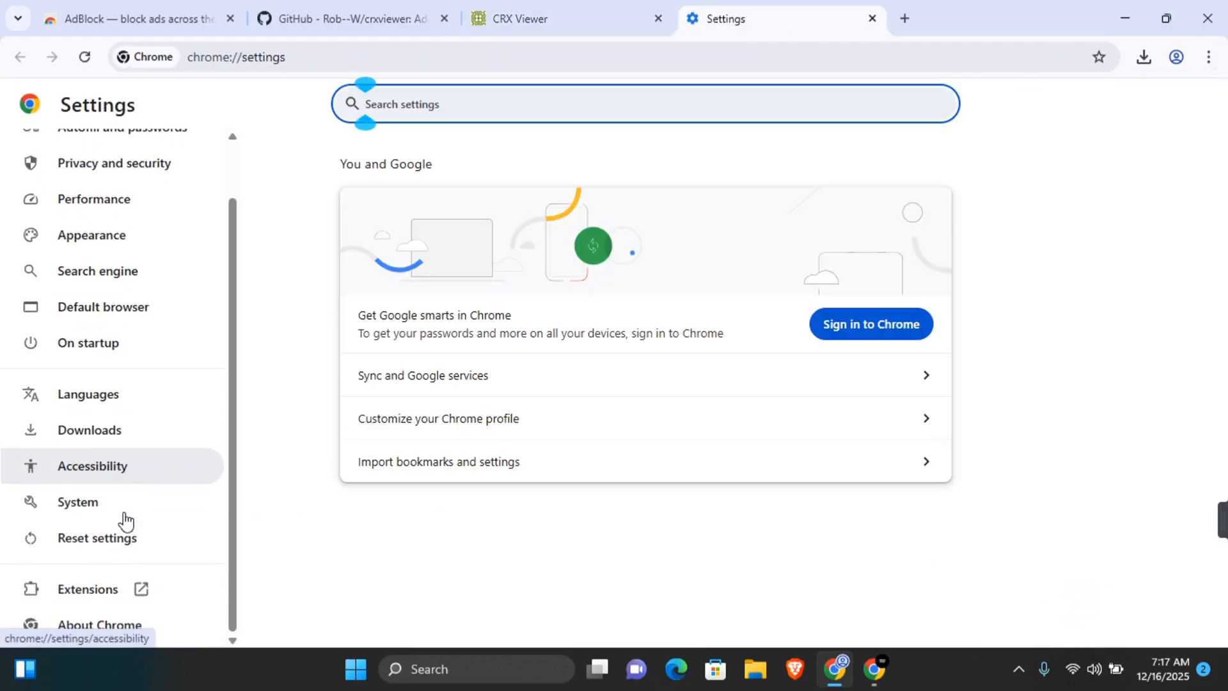
click(87, 588)
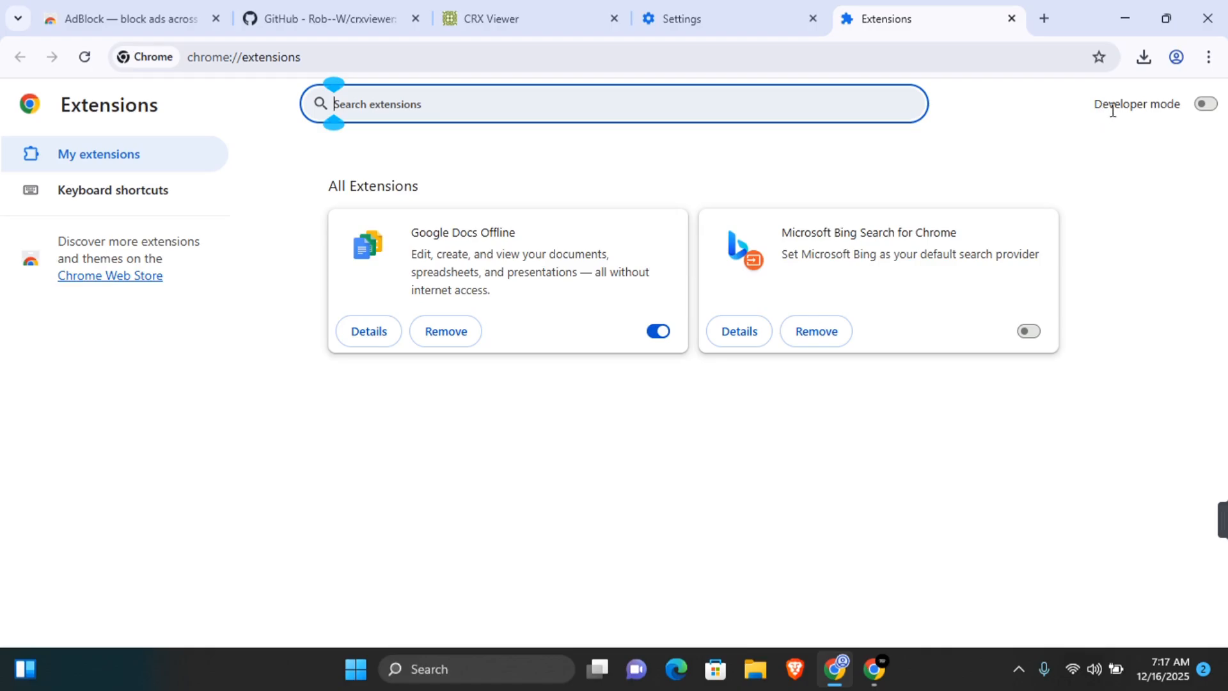
click(1204, 104)
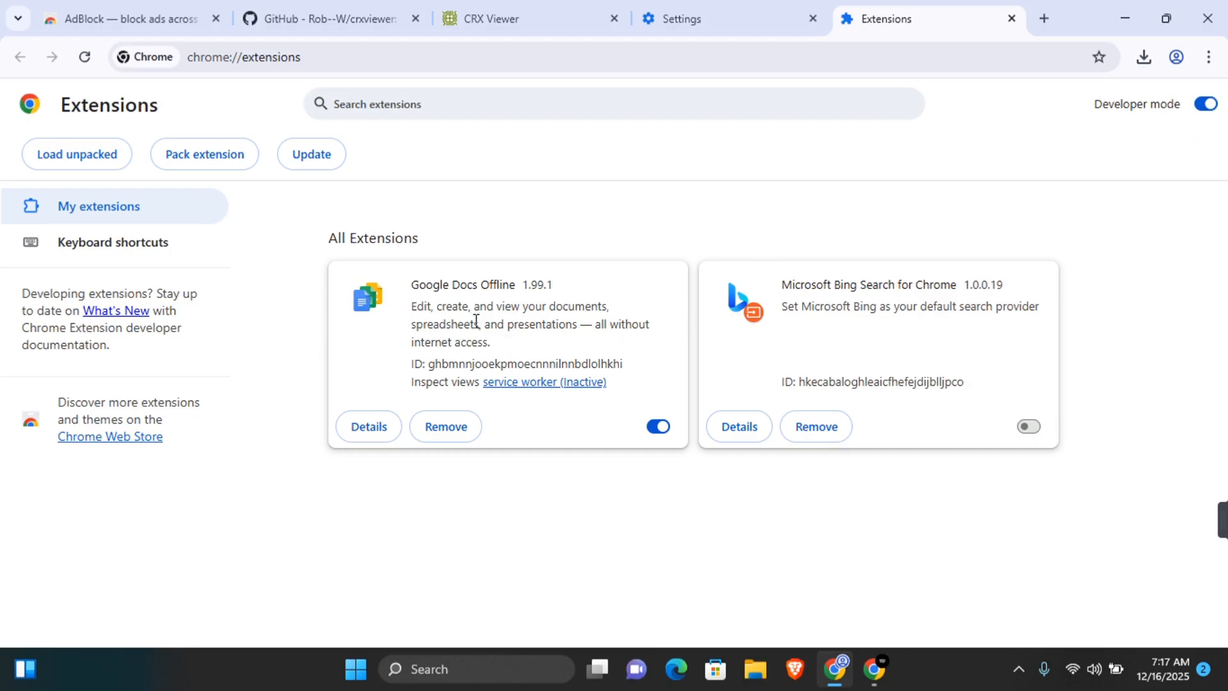
Step: Load the desktop's adblock folder into the Extensions page as an unpacked extension and reload the page with the window maximized
click(1165, 20)
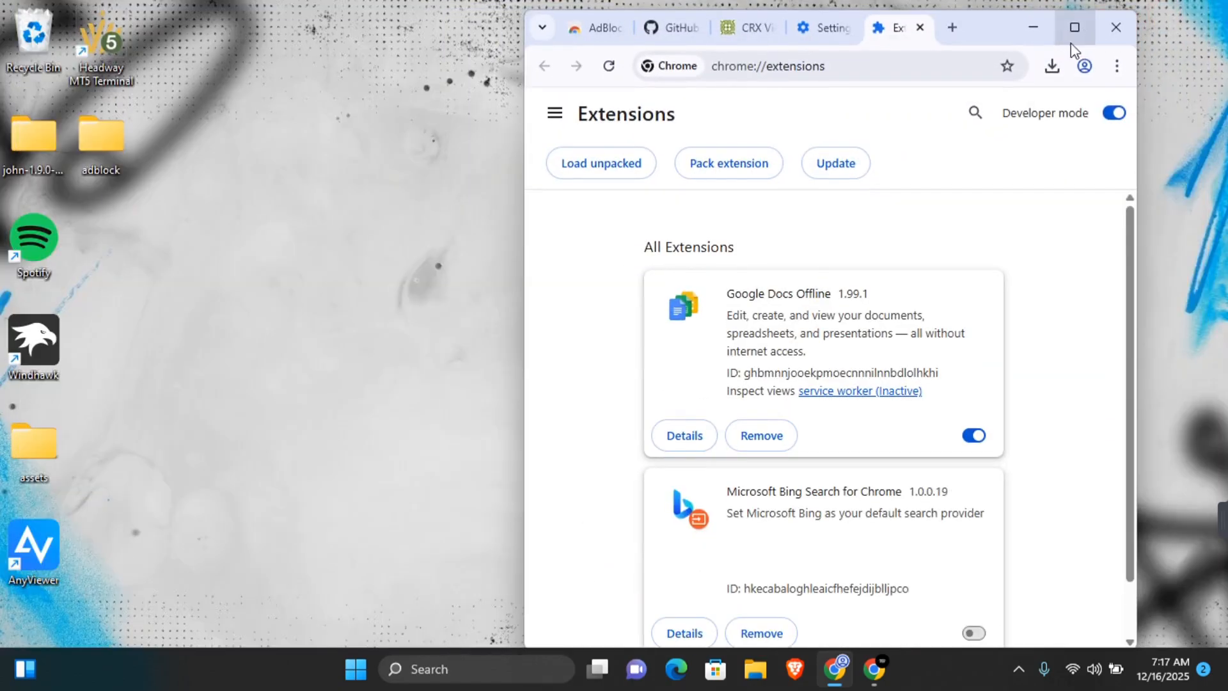
mouse_move(1071, 29)
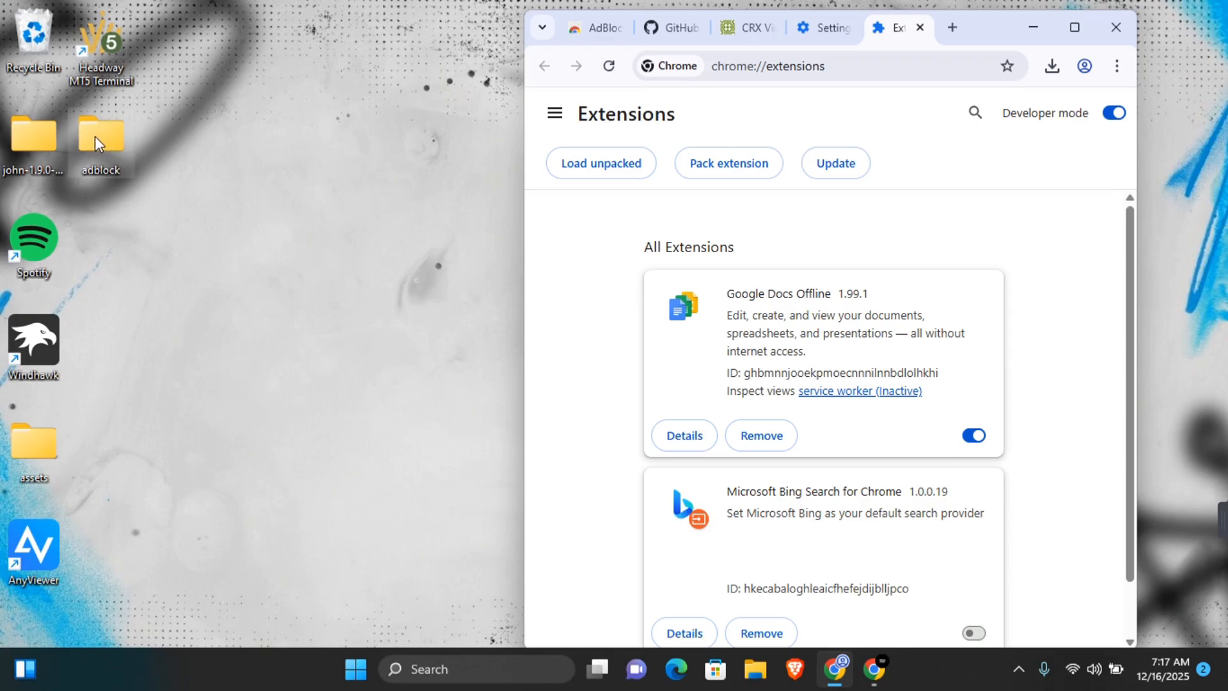
drag(95, 136, 808, 373)
click(1069, 25)
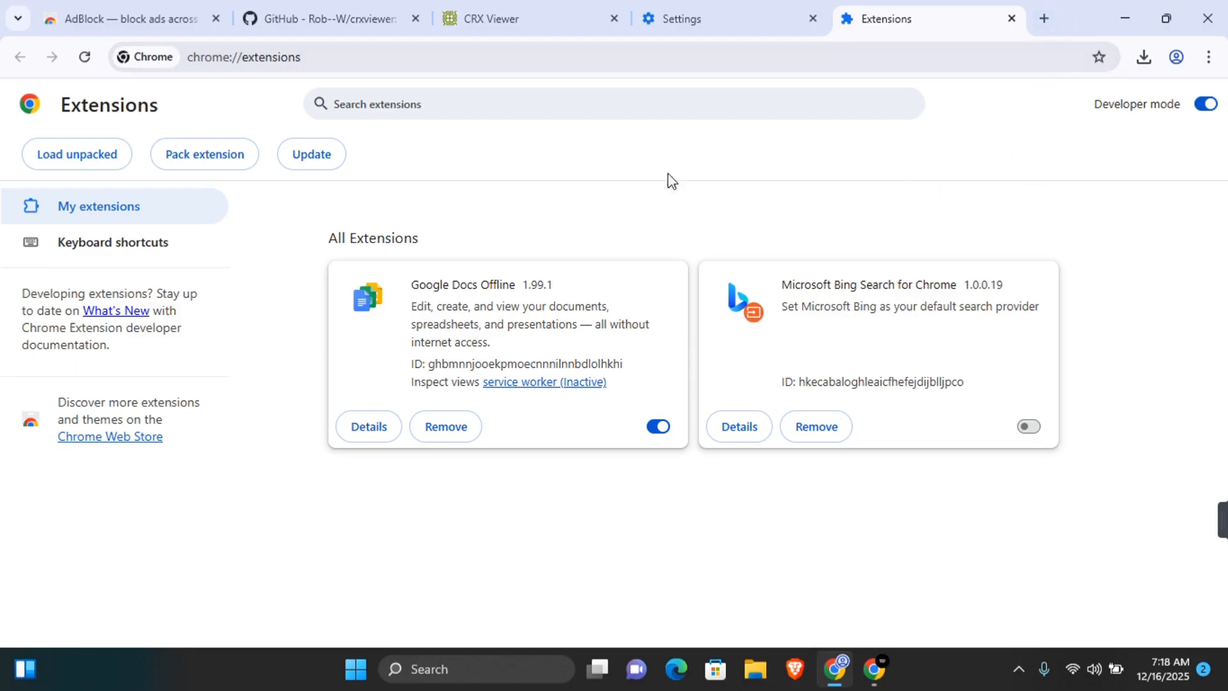
click(83, 58)
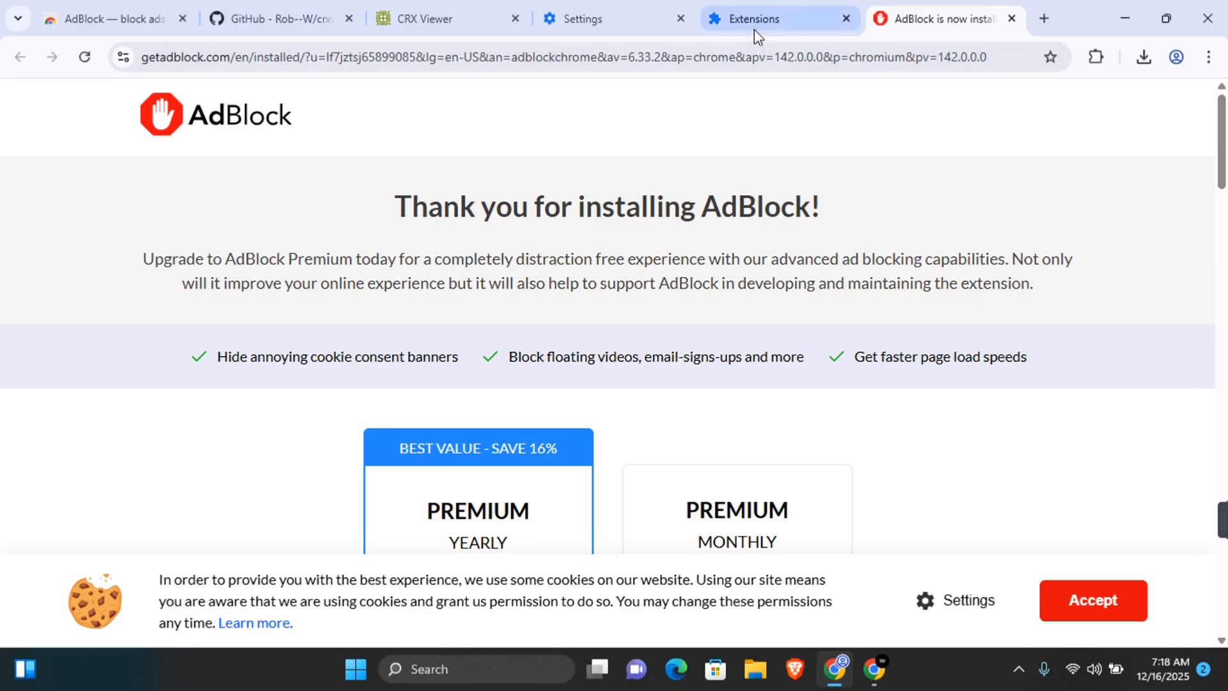
Step: Look over the AdBlock installation page, the extension's entry on the Extensions page and its available options
scroll(890, 300, down, 3)
scroll(889, 298, down, 1)
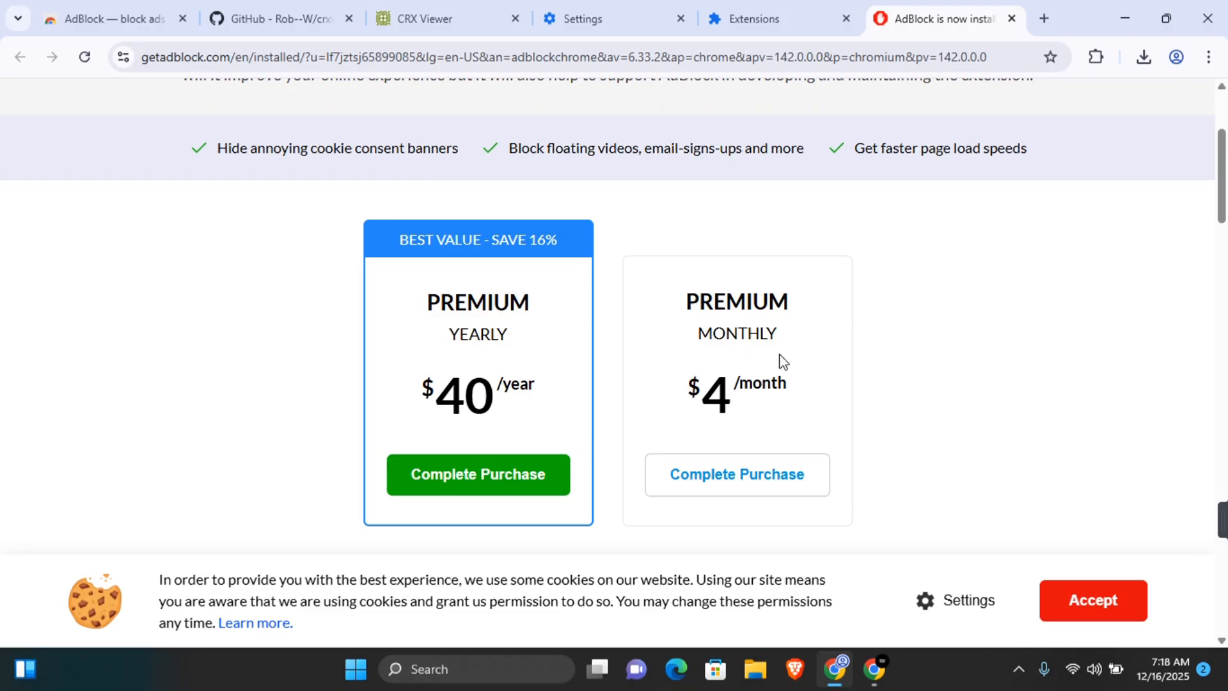
click(779, 26)
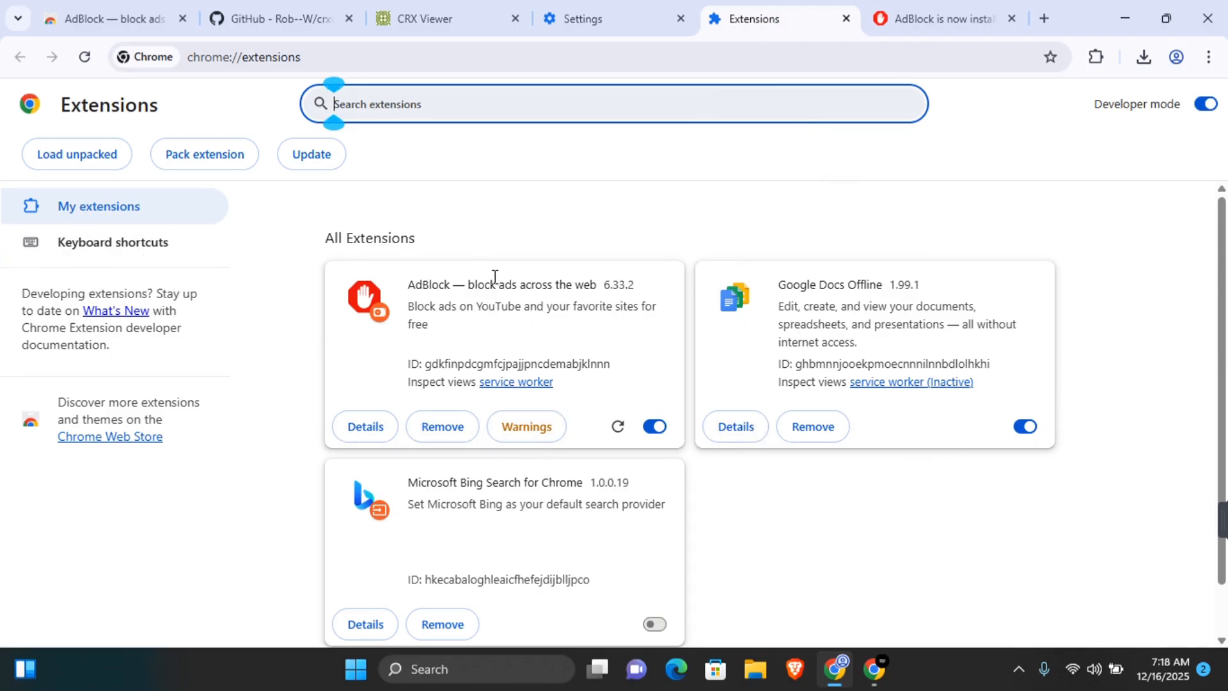
click(1096, 57)
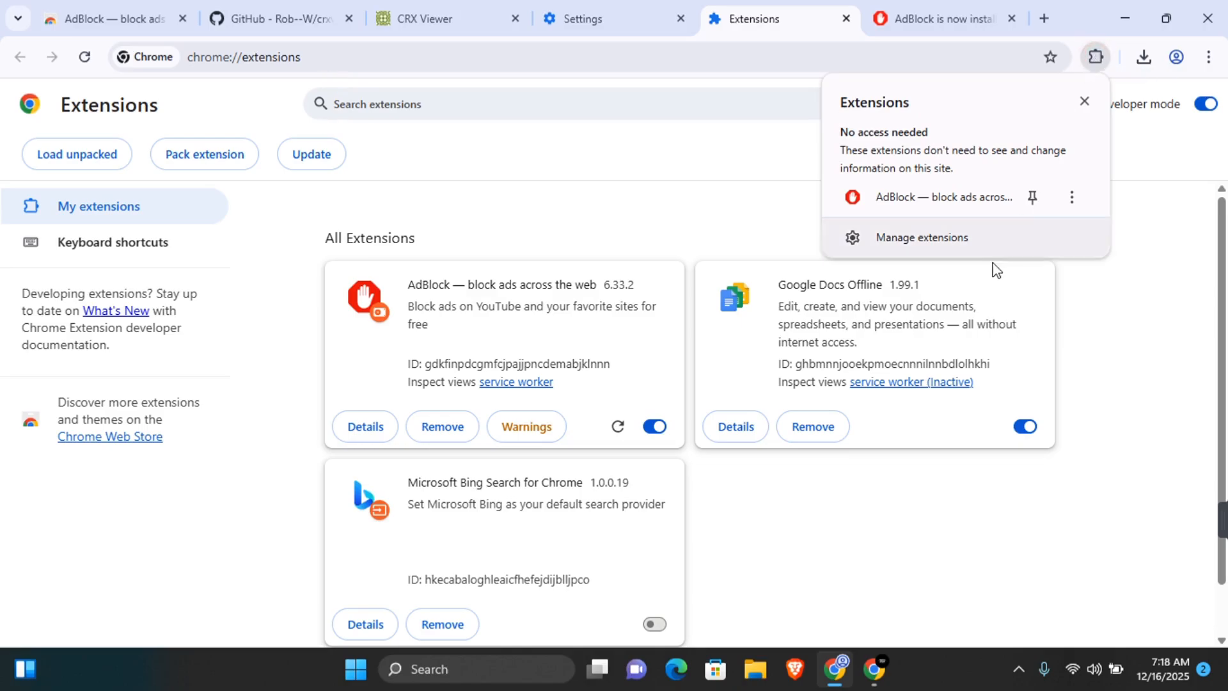
click(1073, 197)
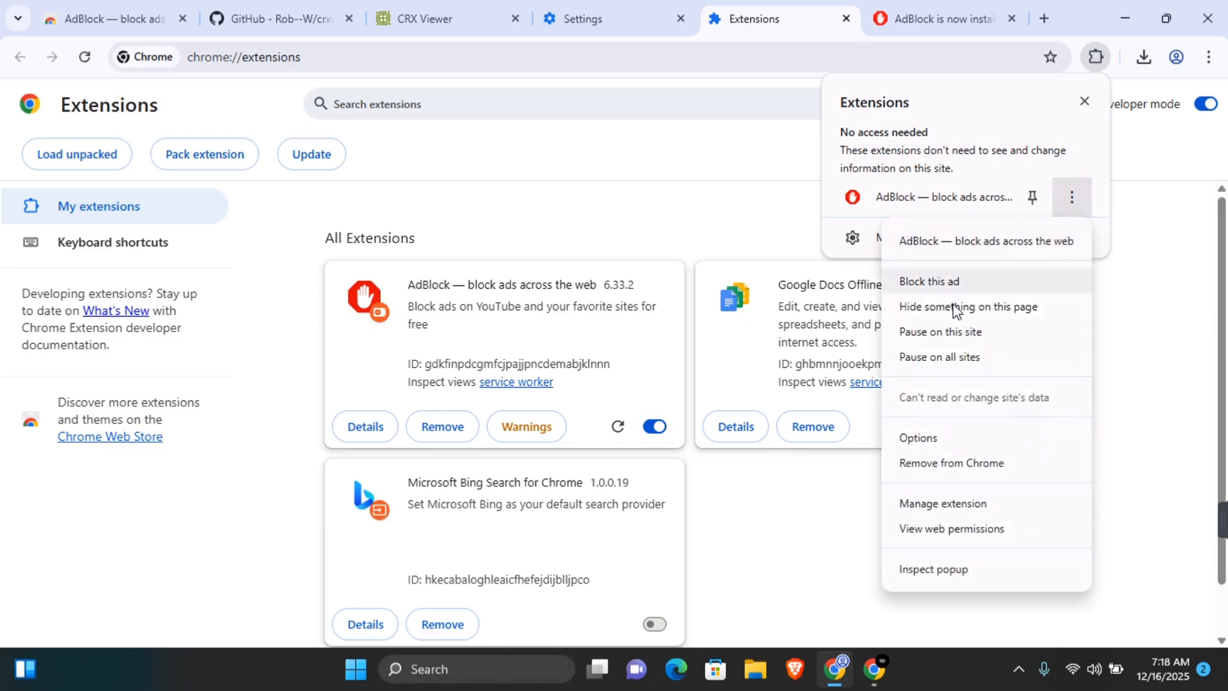
click(617, 221)
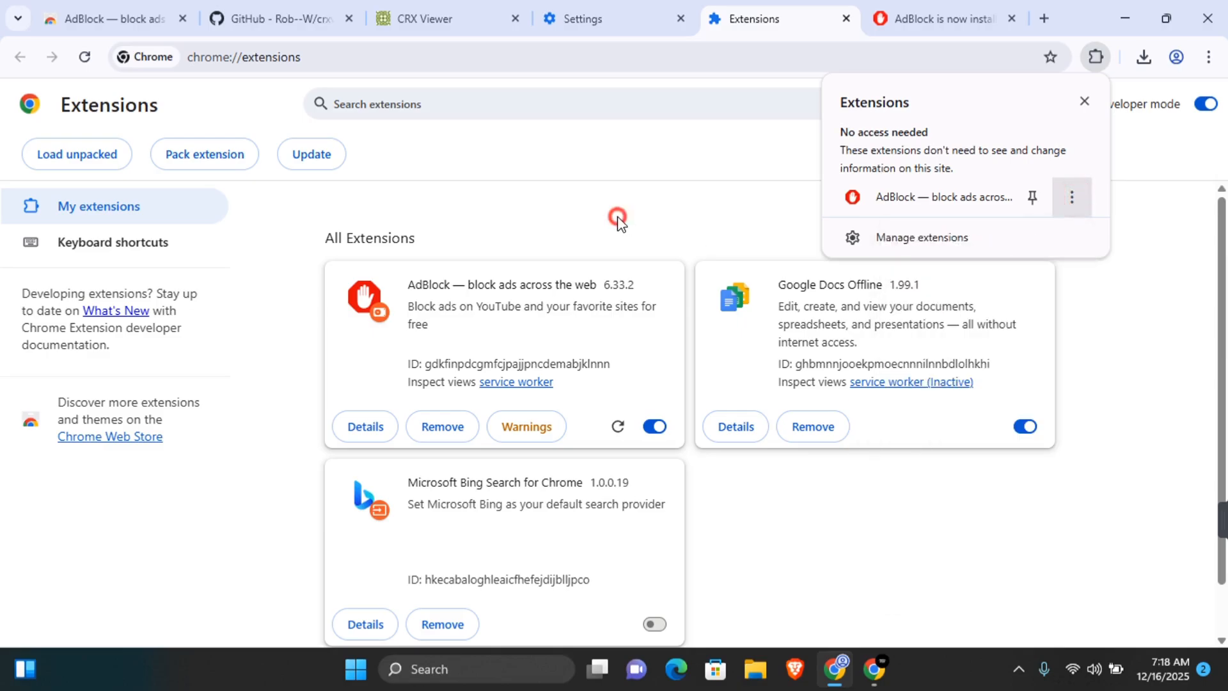